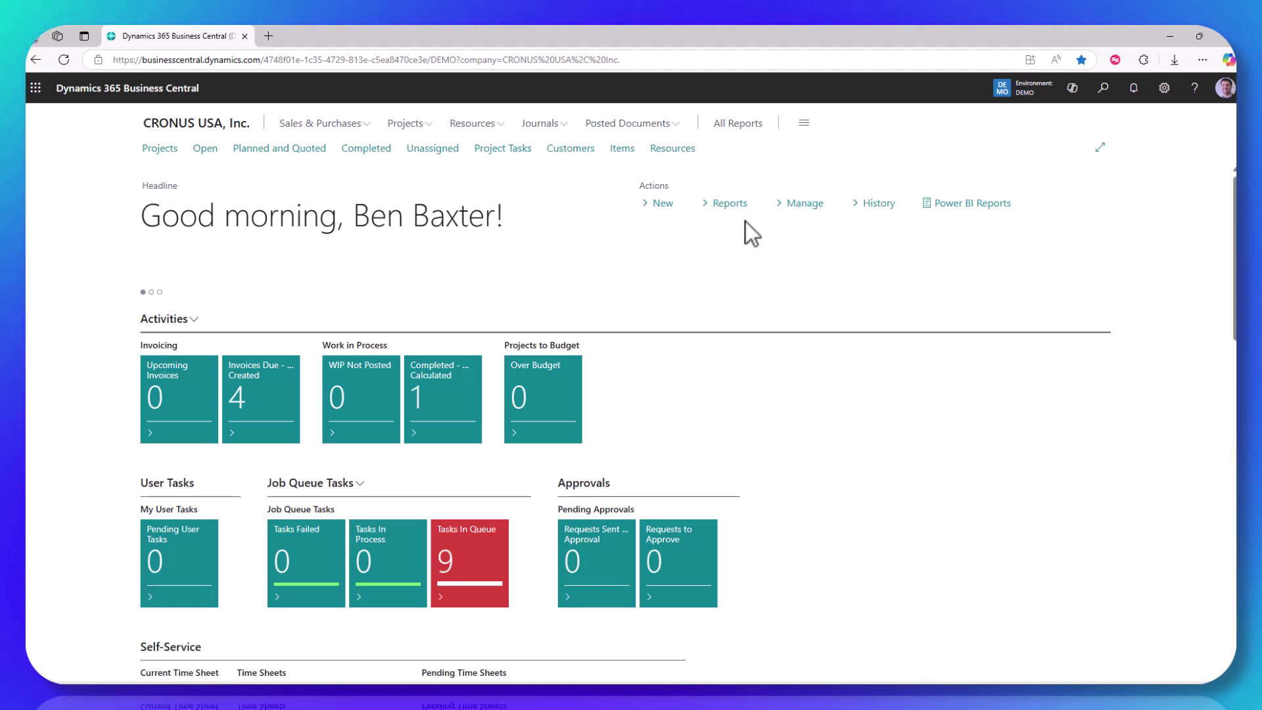
# - Search for 'item track' and open the Item Tracking Codes list
pyautogui.click(1104, 91)
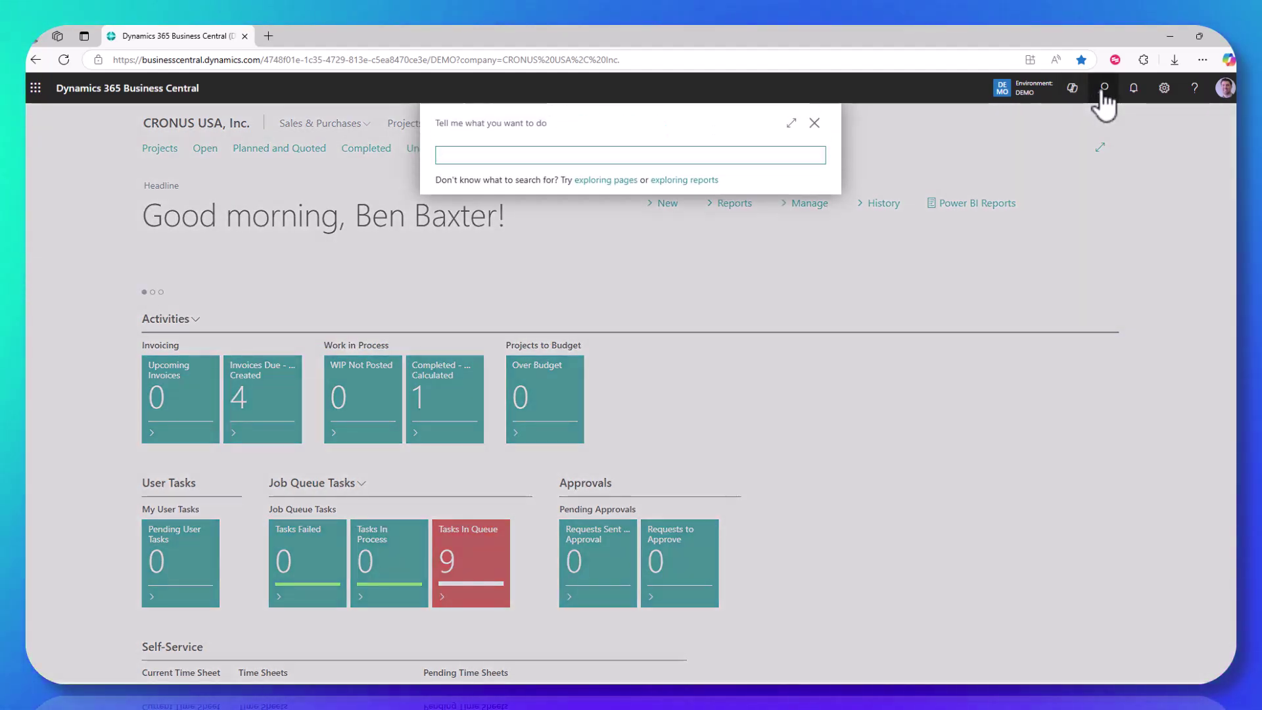
pyautogui.write('item track')
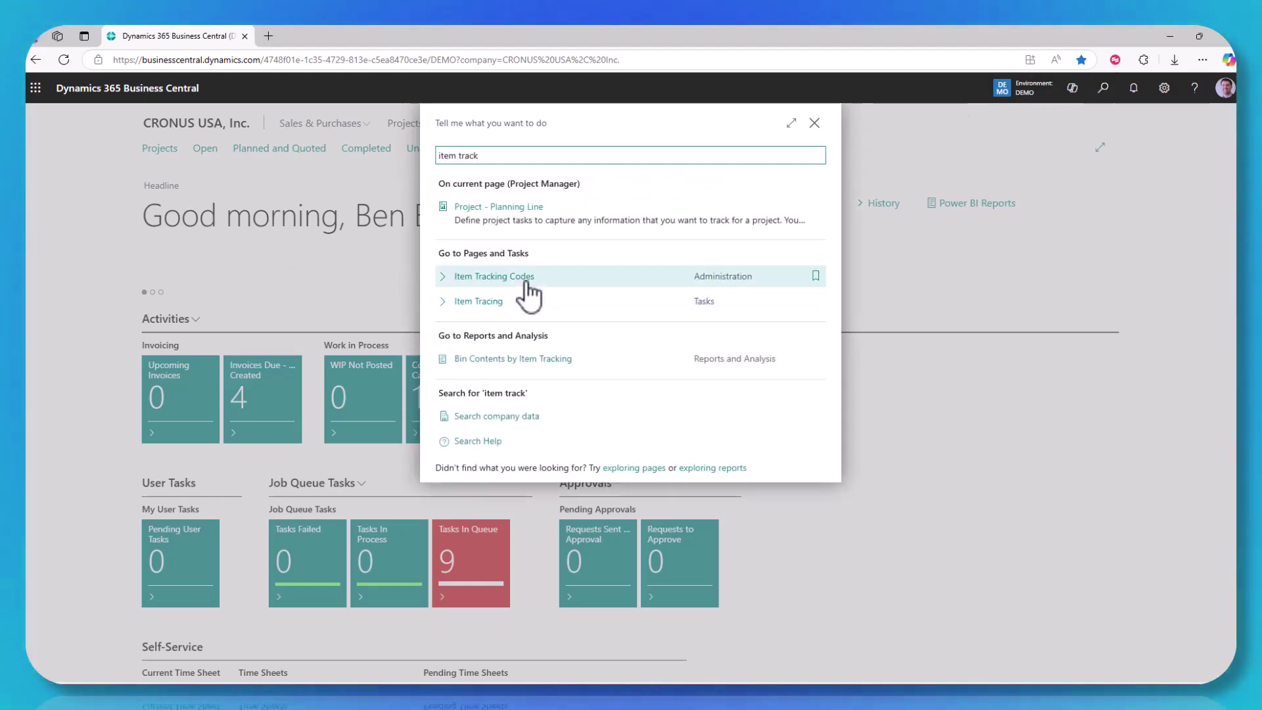
pyautogui.click(526, 282)
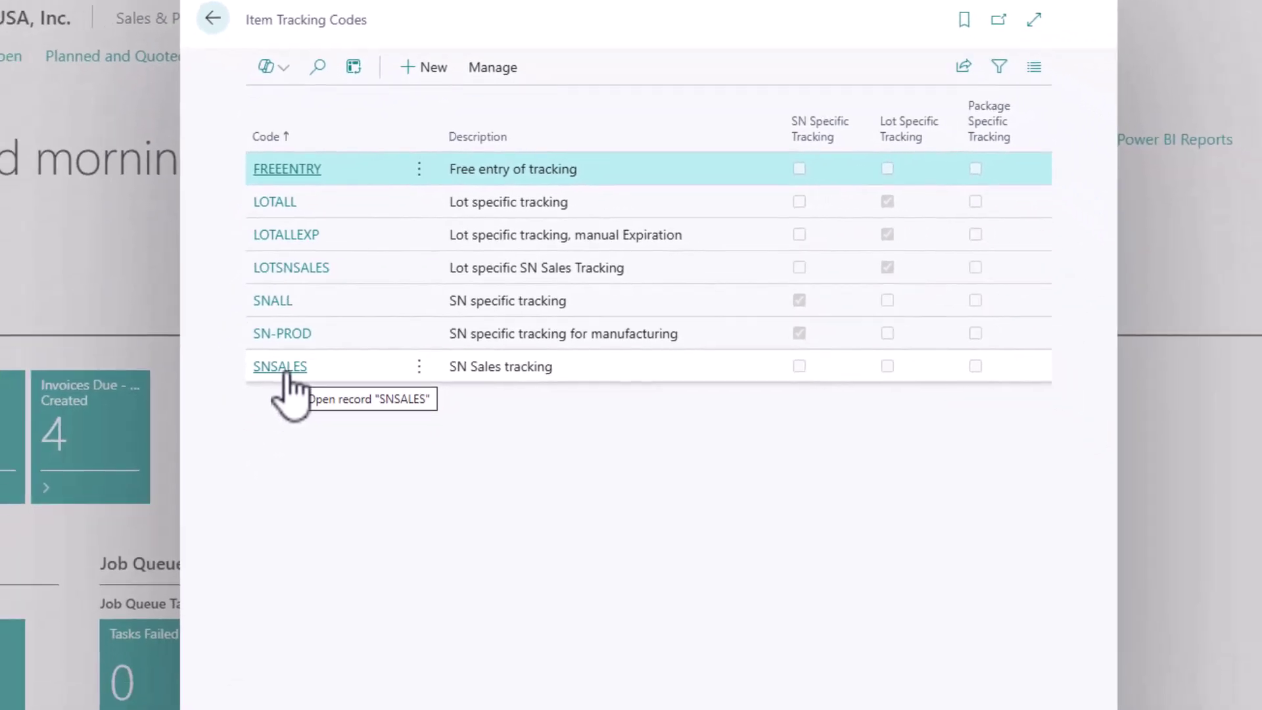
# - Review the SNSALES tracking code's serial number settings, then return to the Item Tracking Codes list
pyautogui.click(136, 569)
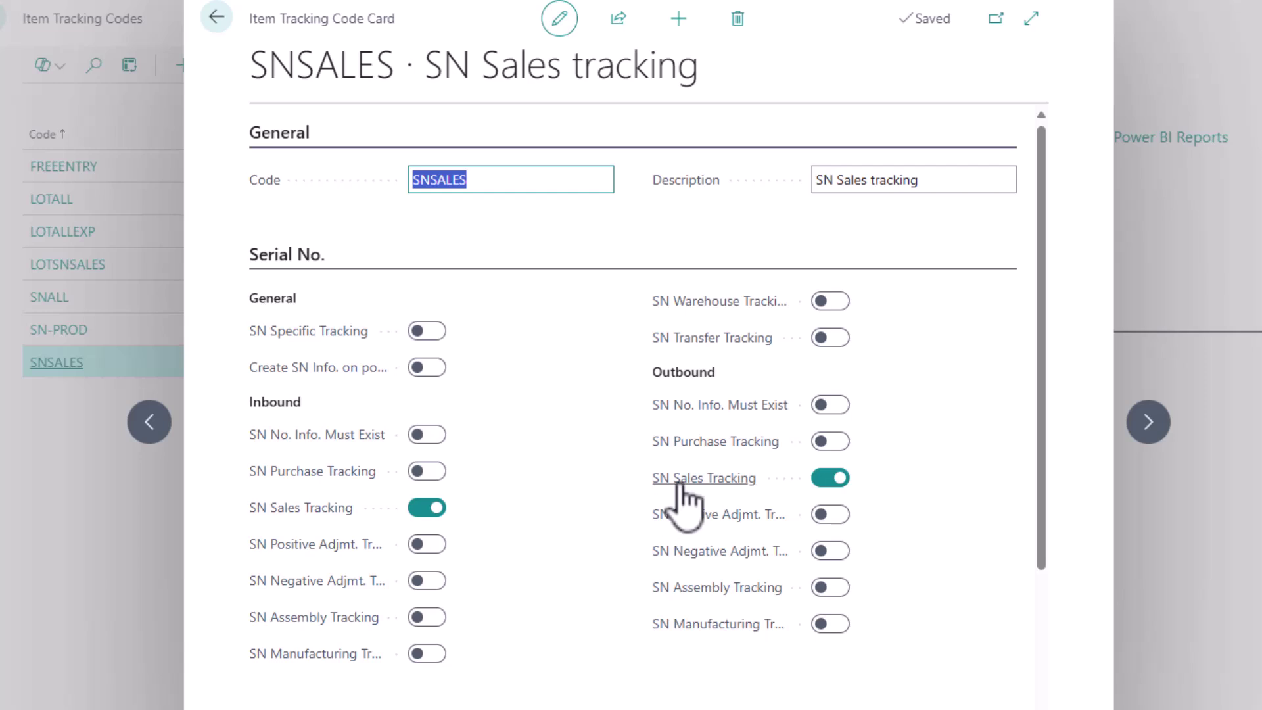
pyautogui.moveTo(668, 484)
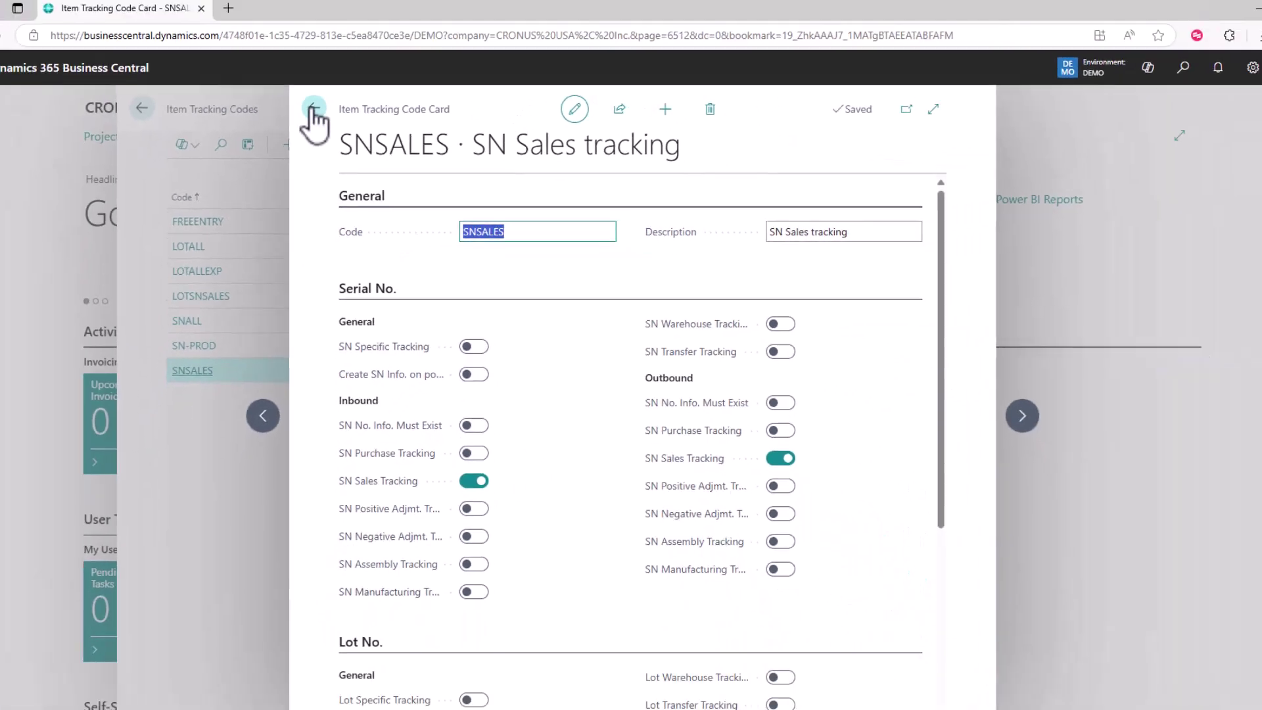
pyautogui.click(75, 2)
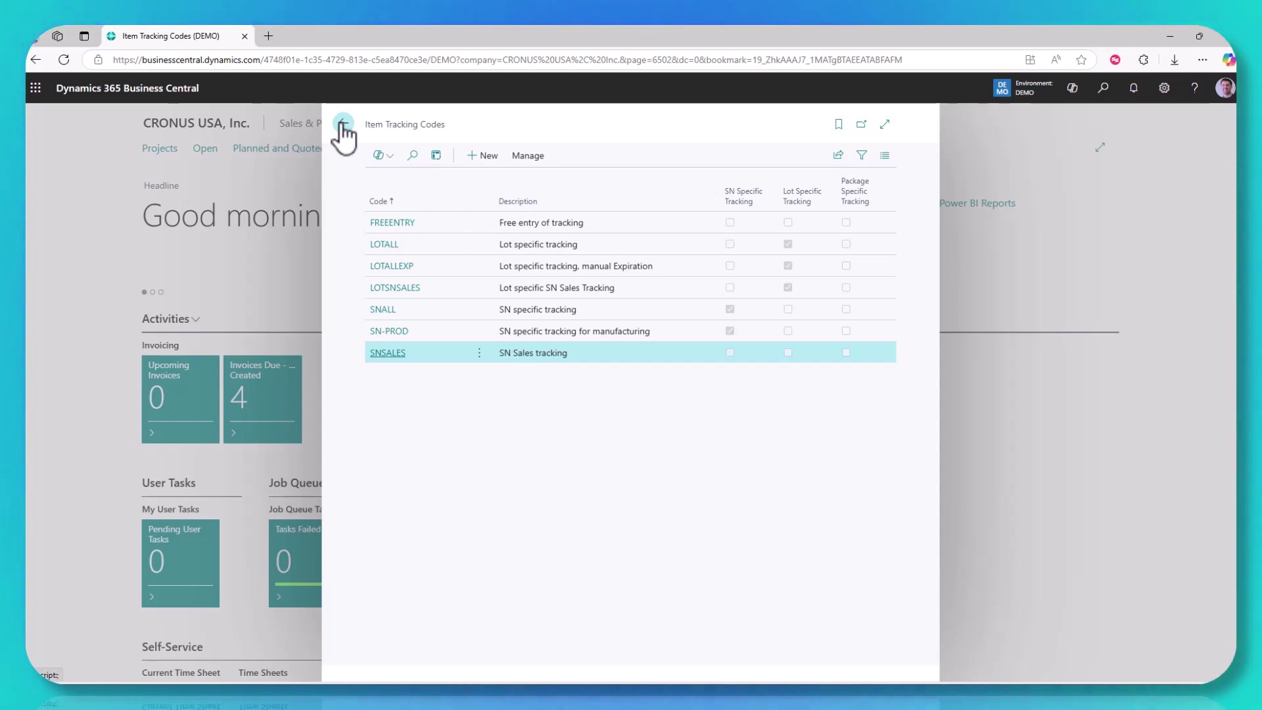
# - Go from the home page to Purchase Orders and open order 106032
pyautogui.click(342, 125)
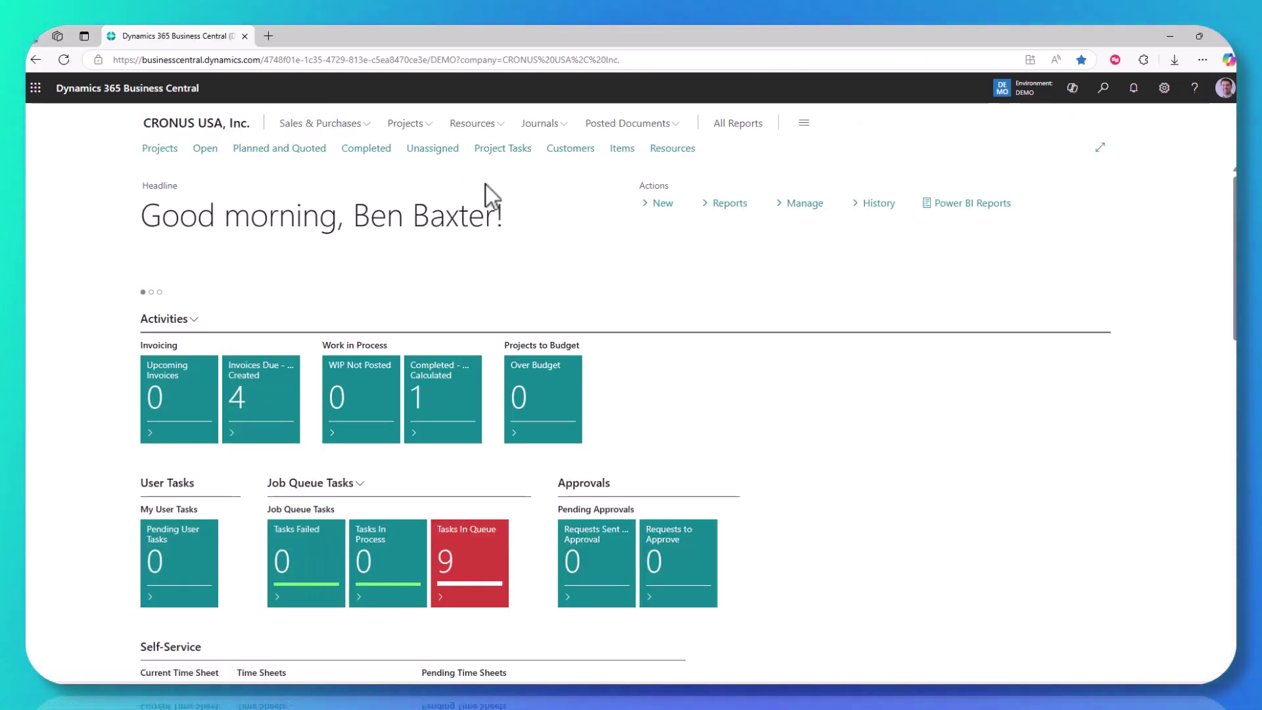
pyautogui.click(358, 126)
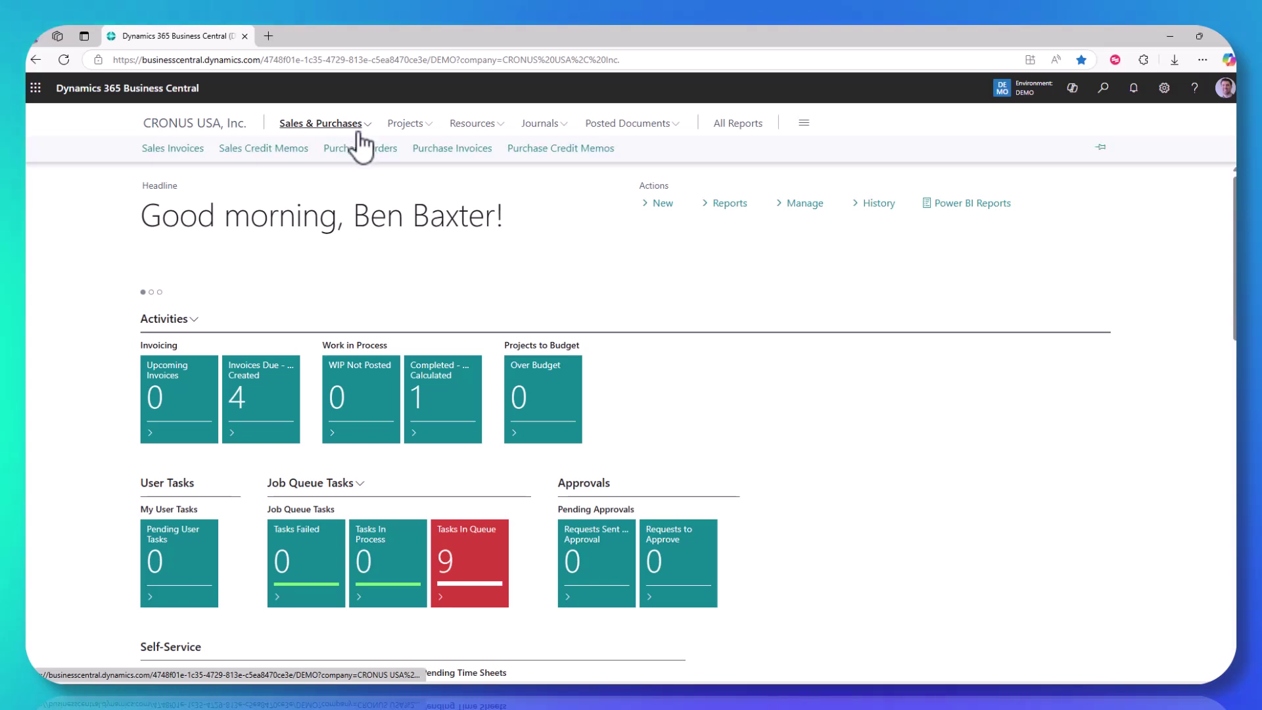
pyautogui.click(358, 148)
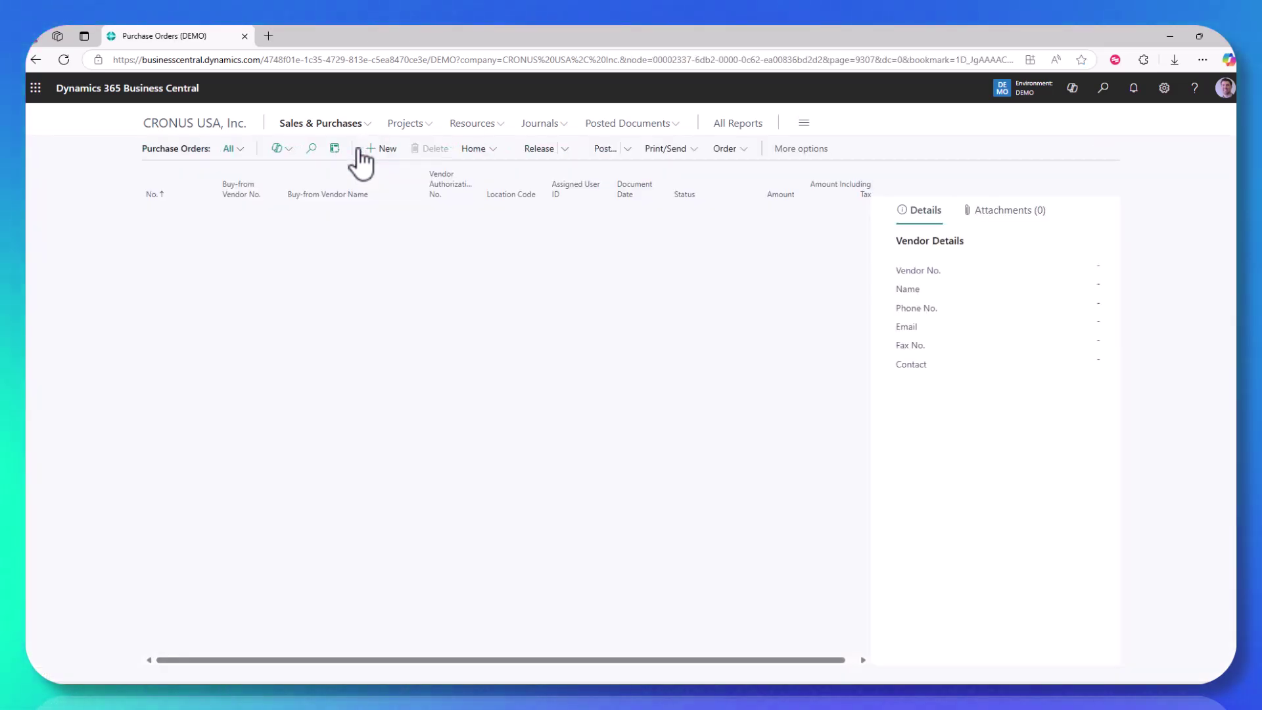
pyautogui.click(160, 563)
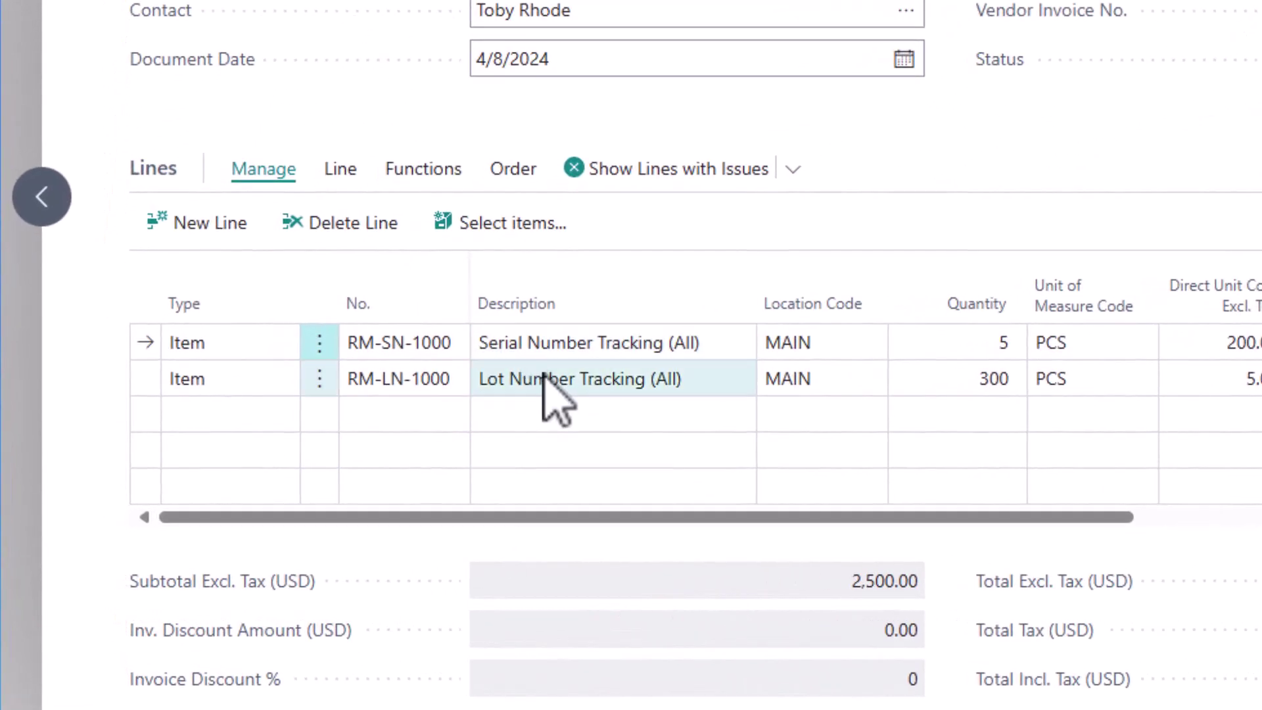
# - Review the RM-SN-1000 and RM-LN-1000 lines, then select the RM-SN-1000 line
pyautogui.click(627, 345)
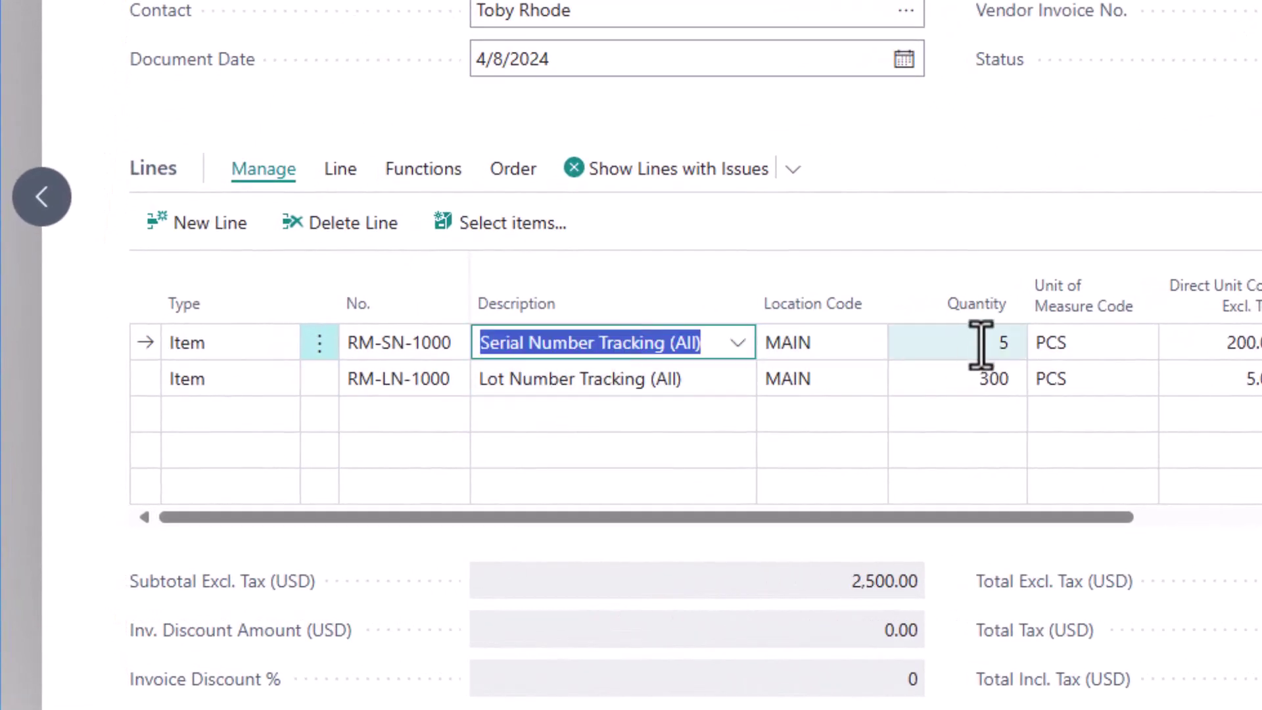
pyautogui.click(602, 380)
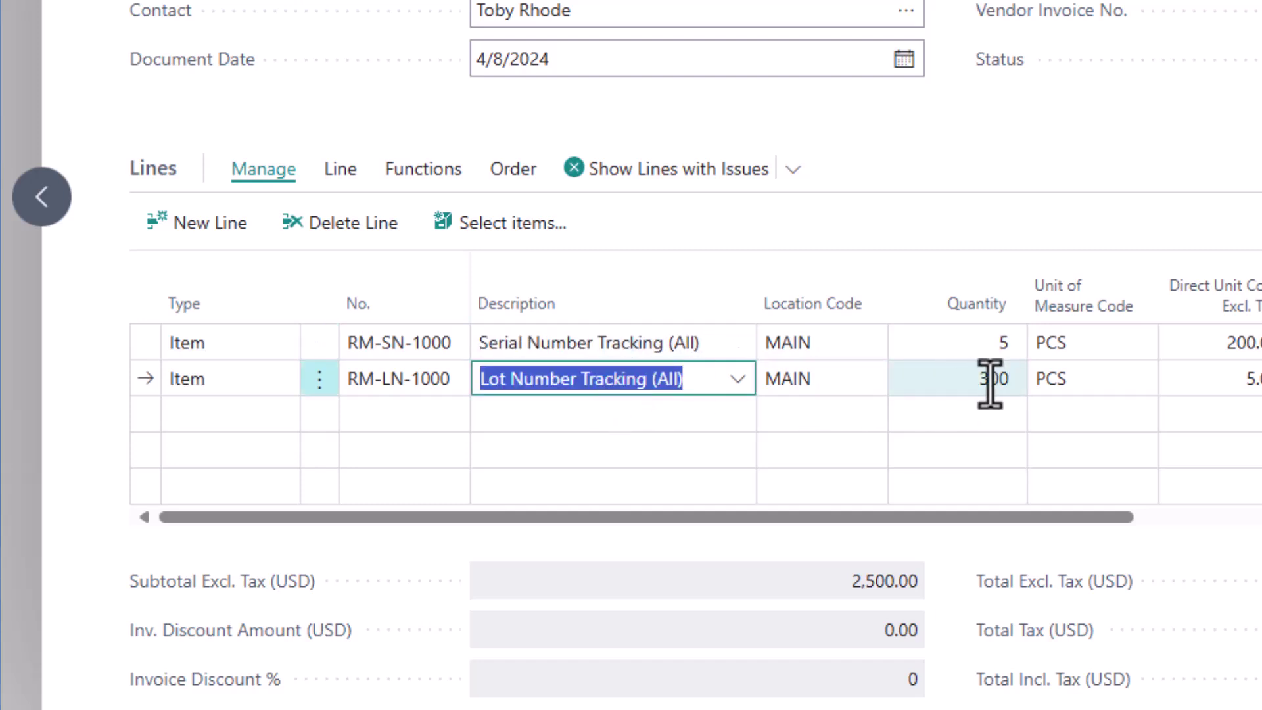
pyautogui.click(598, 342)
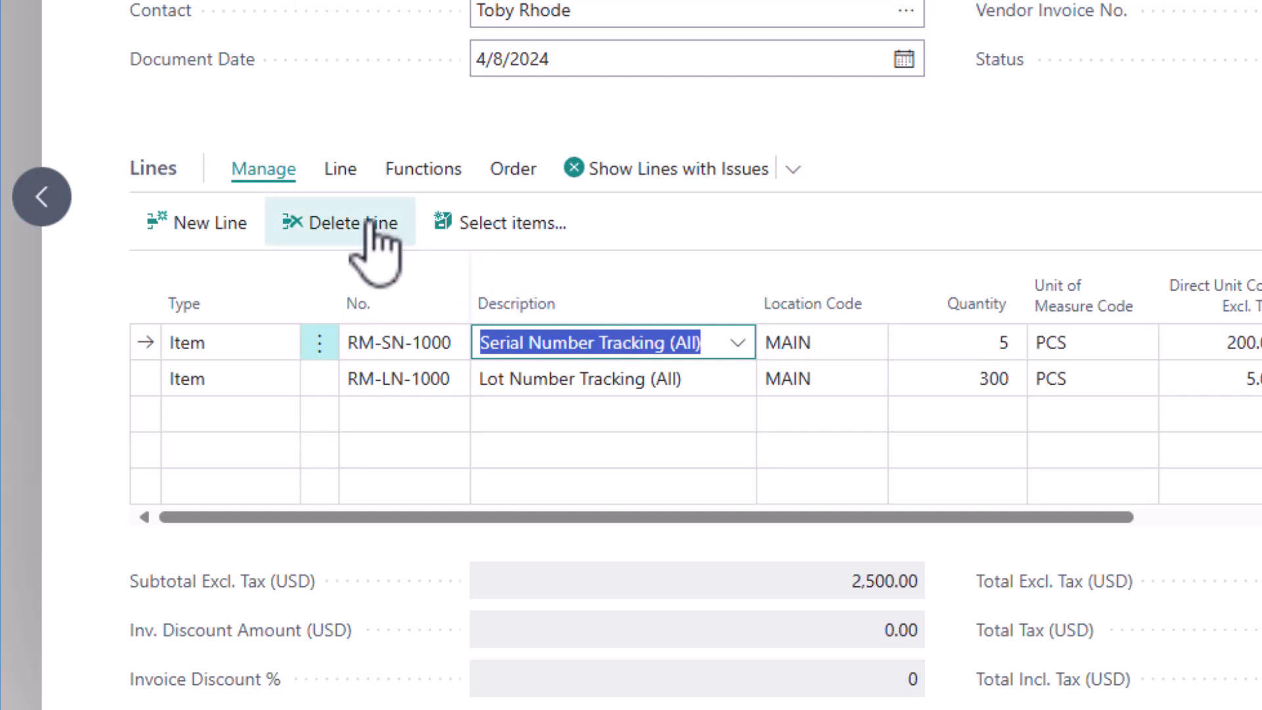
pyautogui.click(347, 174)
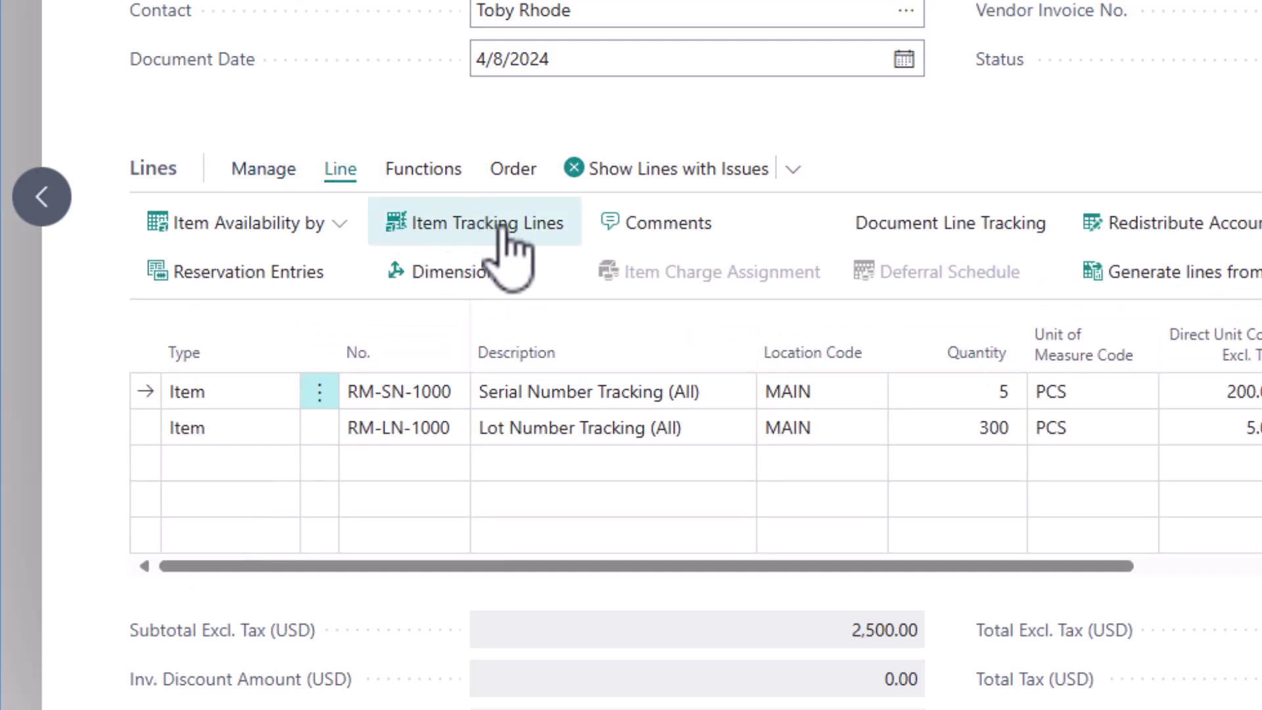
# - Open Item Tracking Lines for RM-SN-1000, cancel automatic serial assignment, and select the Serial No. field
pyautogui.click(483, 240)
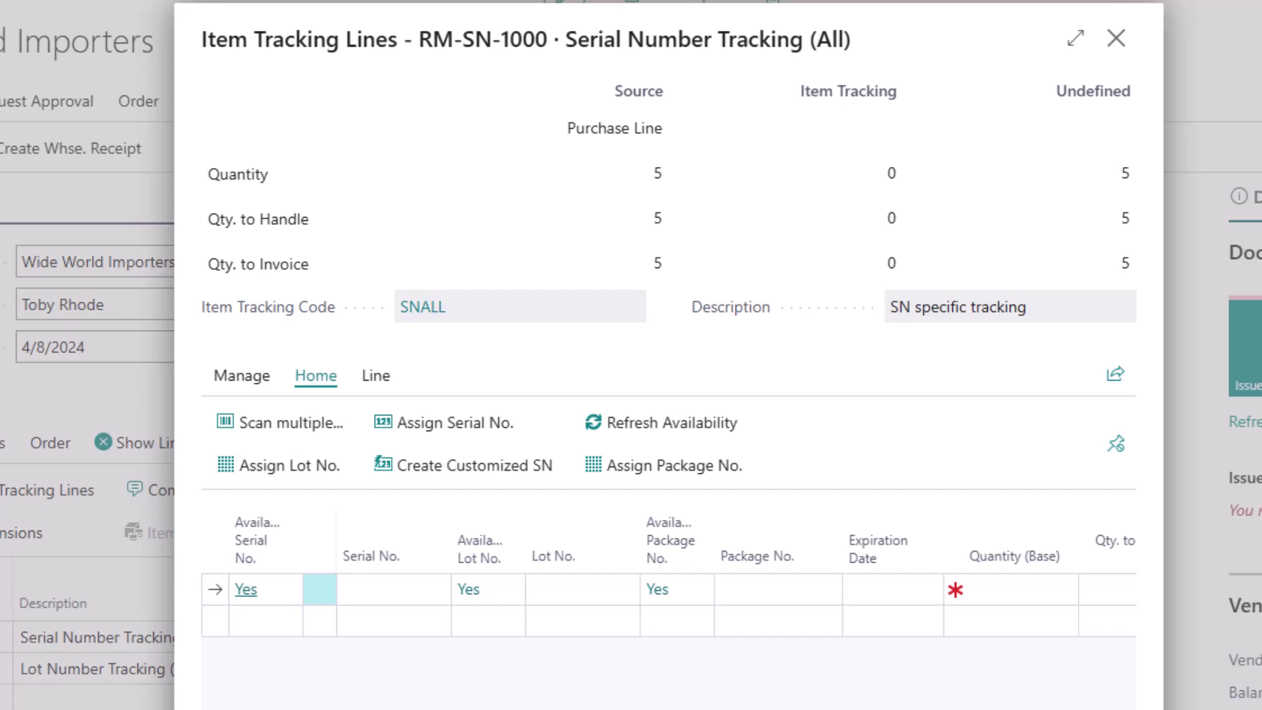
pyautogui.click(452, 430)
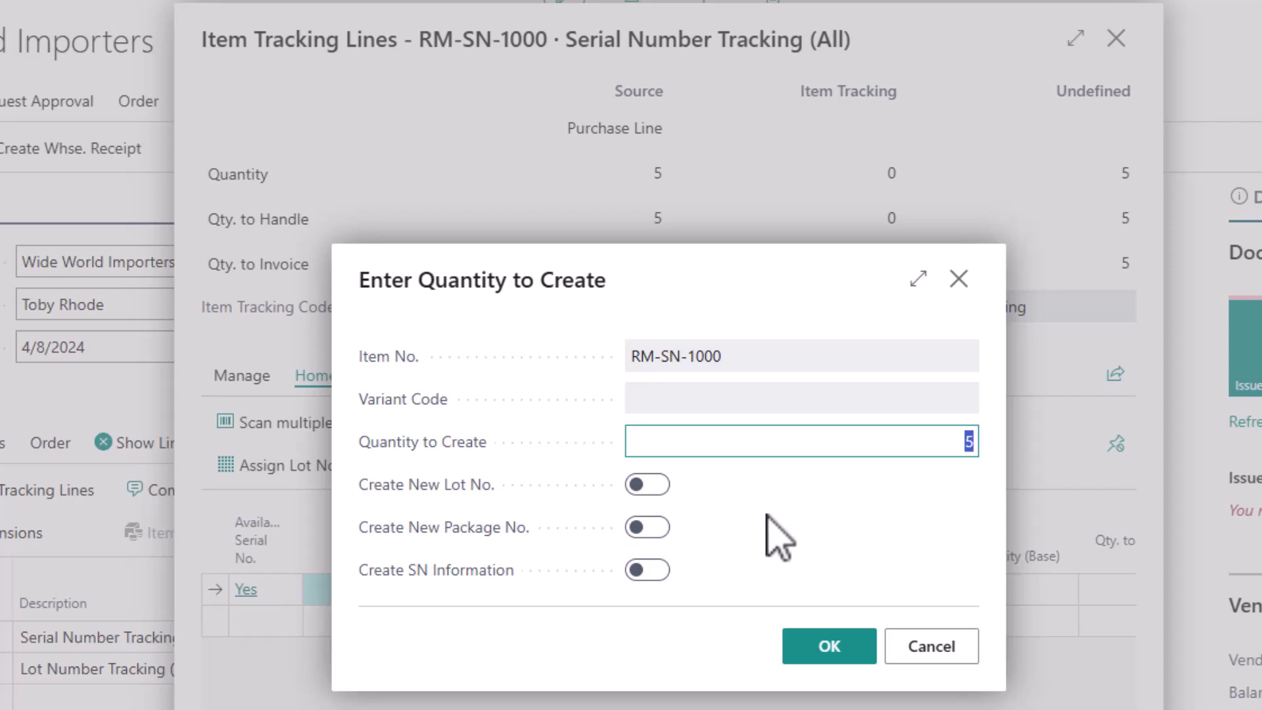
pyautogui.click(953, 649)
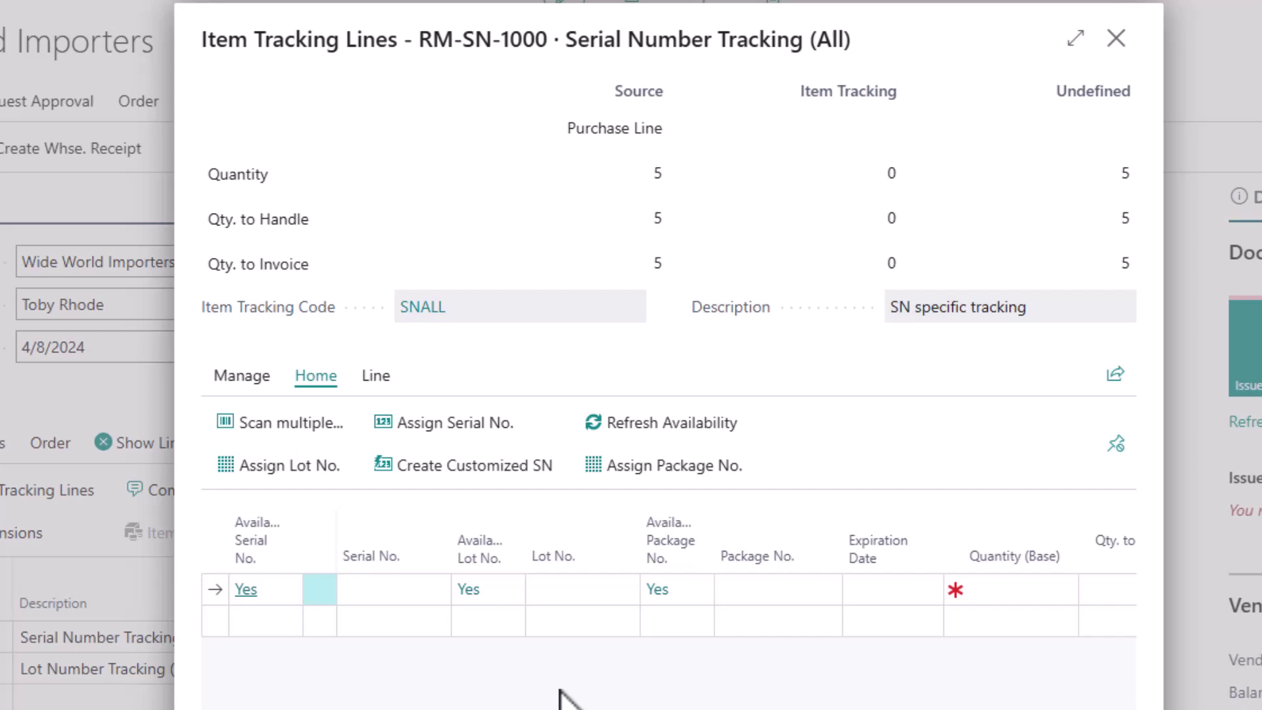
pyautogui.click(370, 587)
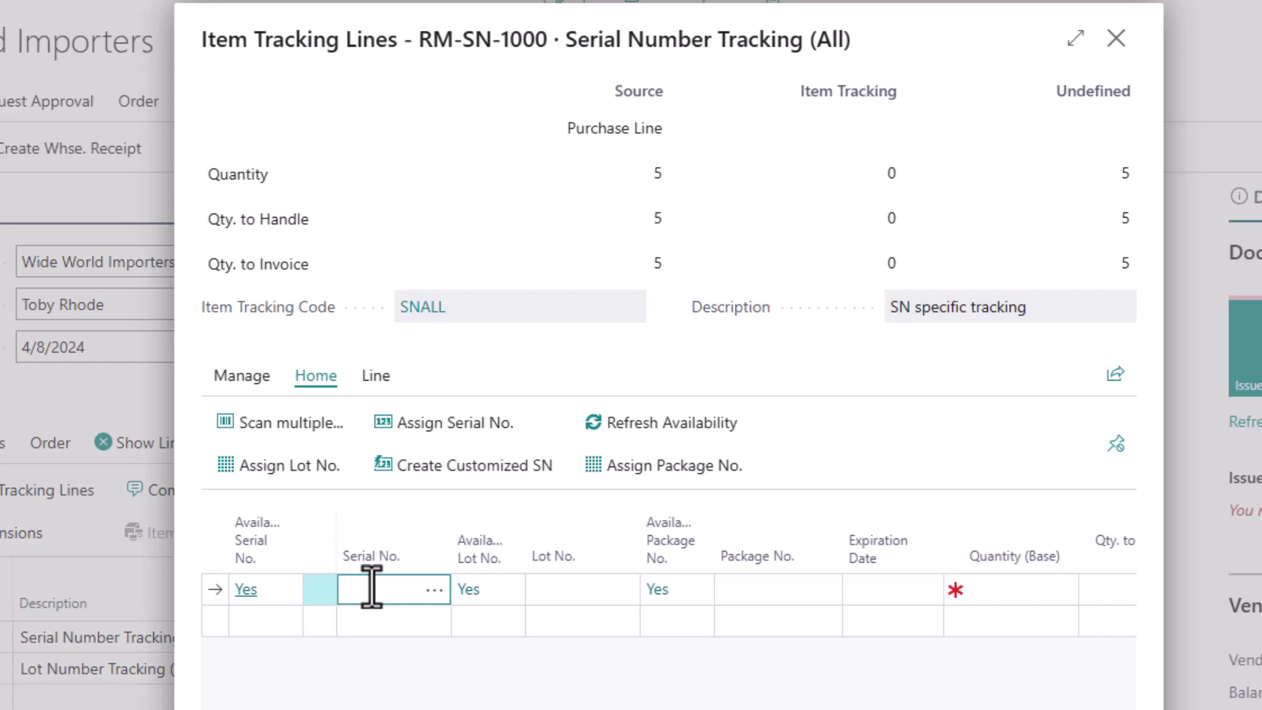
# - Enter serial number 7845612 with quantity 1
pyautogui.write('7845612')
pyautogui.press('Tab')
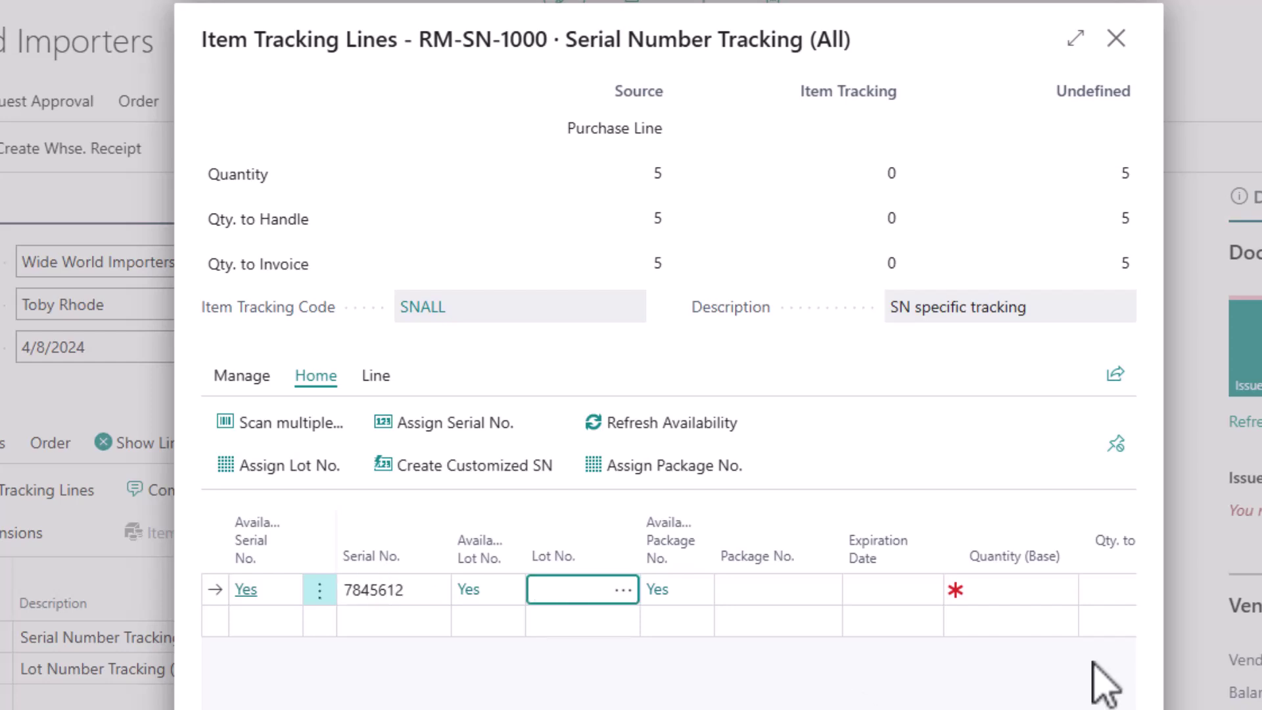
pyautogui.click(1022, 592)
pyautogui.write('1')
pyautogui.press('Tab')
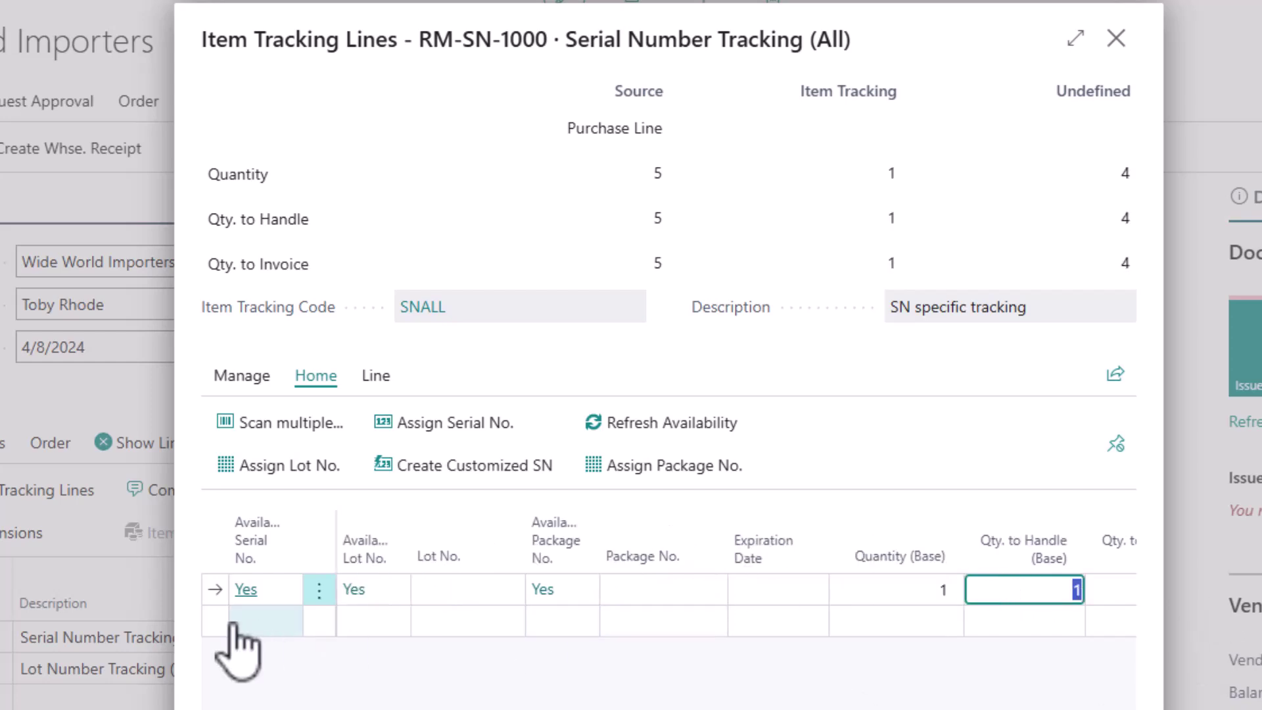
# - Generate serial numbers XYZ00001 through XYZ00004 for the remaining 4 units
pyautogui.click(411, 621)
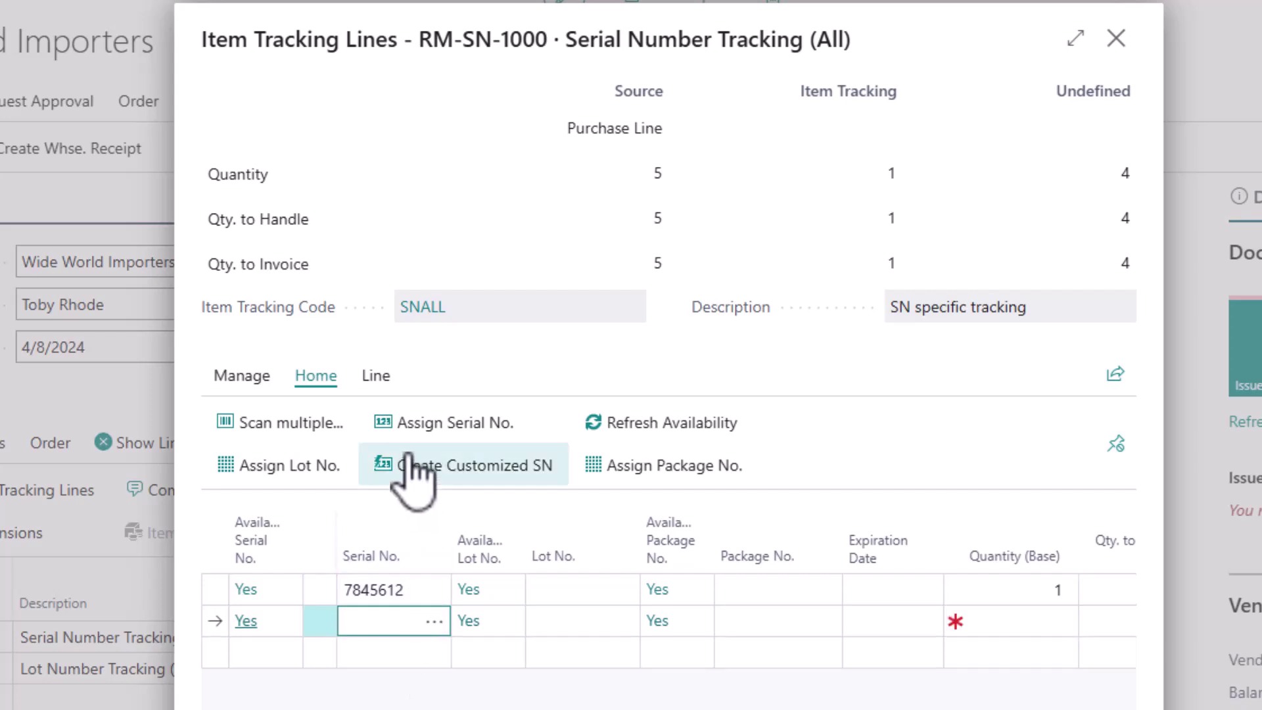
pyautogui.click(421, 426)
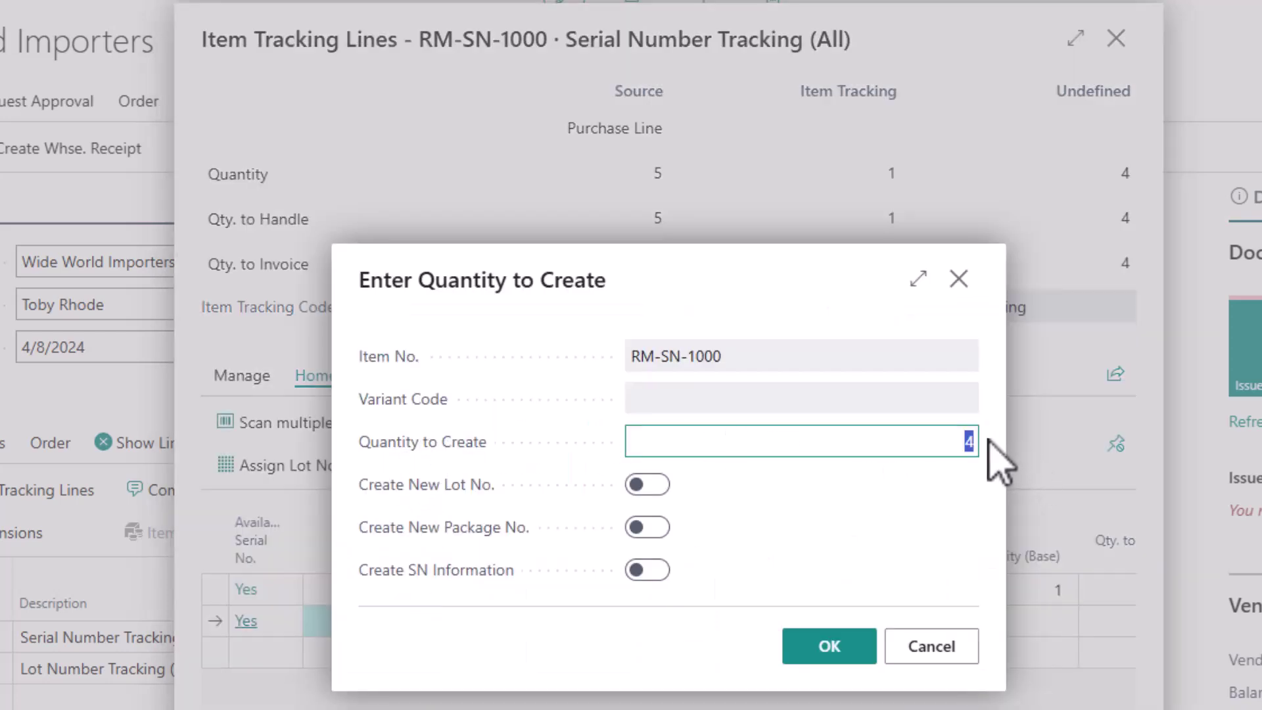
pyautogui.click(830, 647)
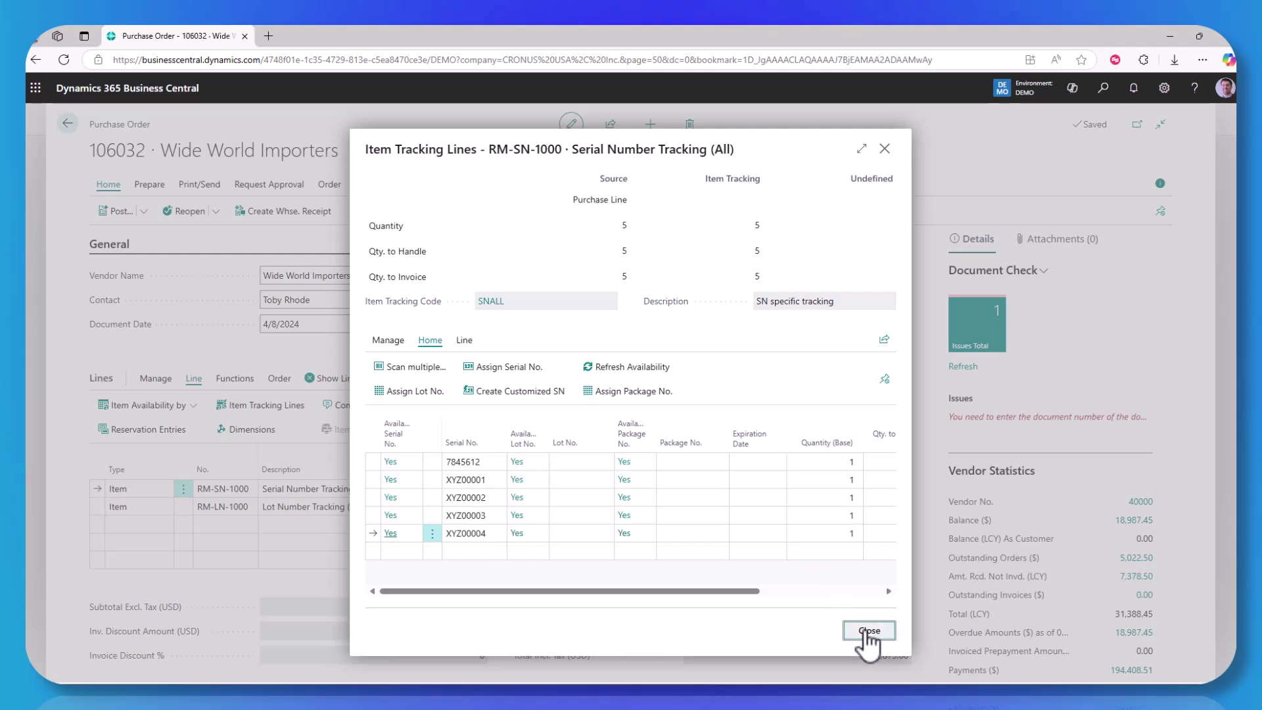
# - Close the serial tracking lines and open Item Tracking Lines for the RM-LN-1000 line
pyautogui.click(867, 629)
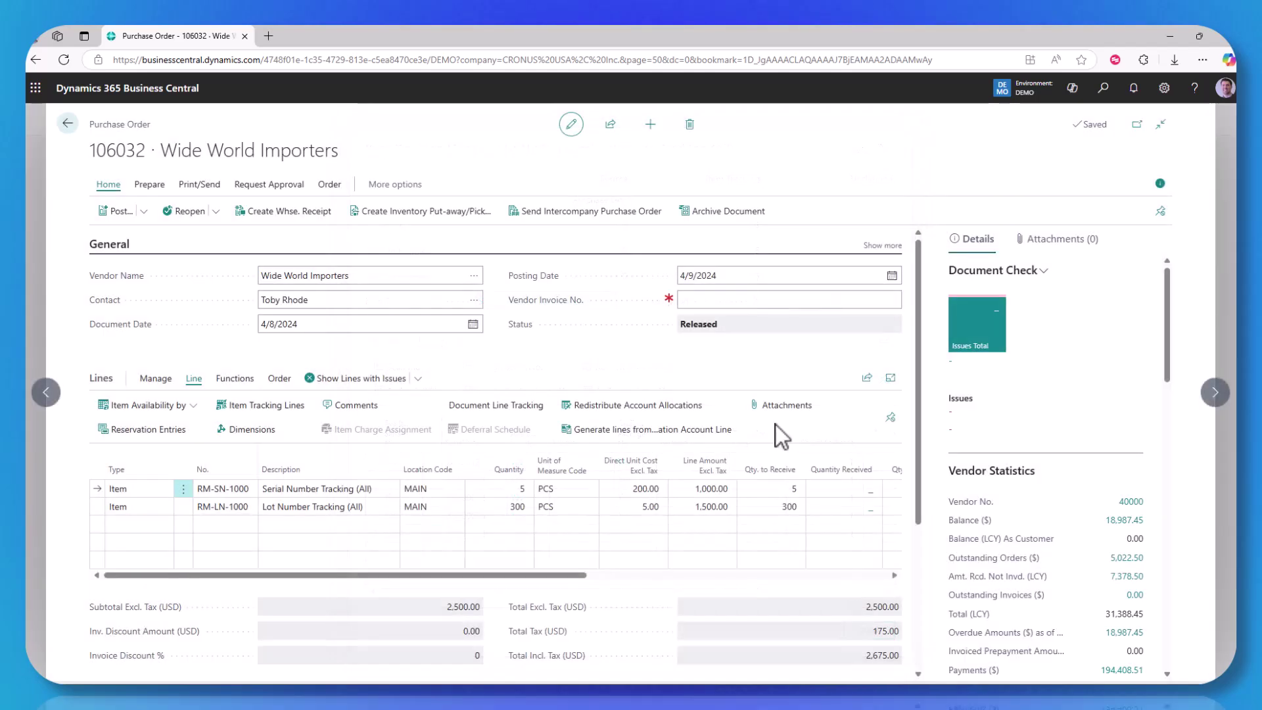
pyautogui.click(291, 508)
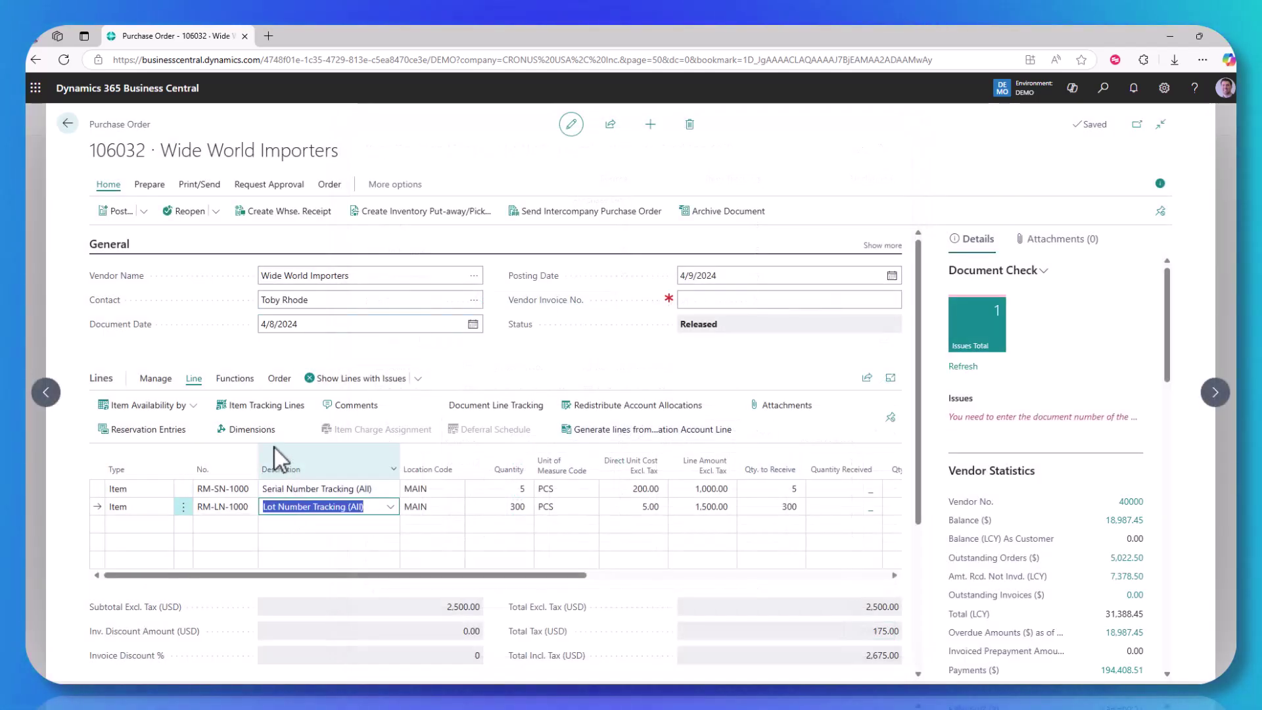
pyautogui.click(251, 408)
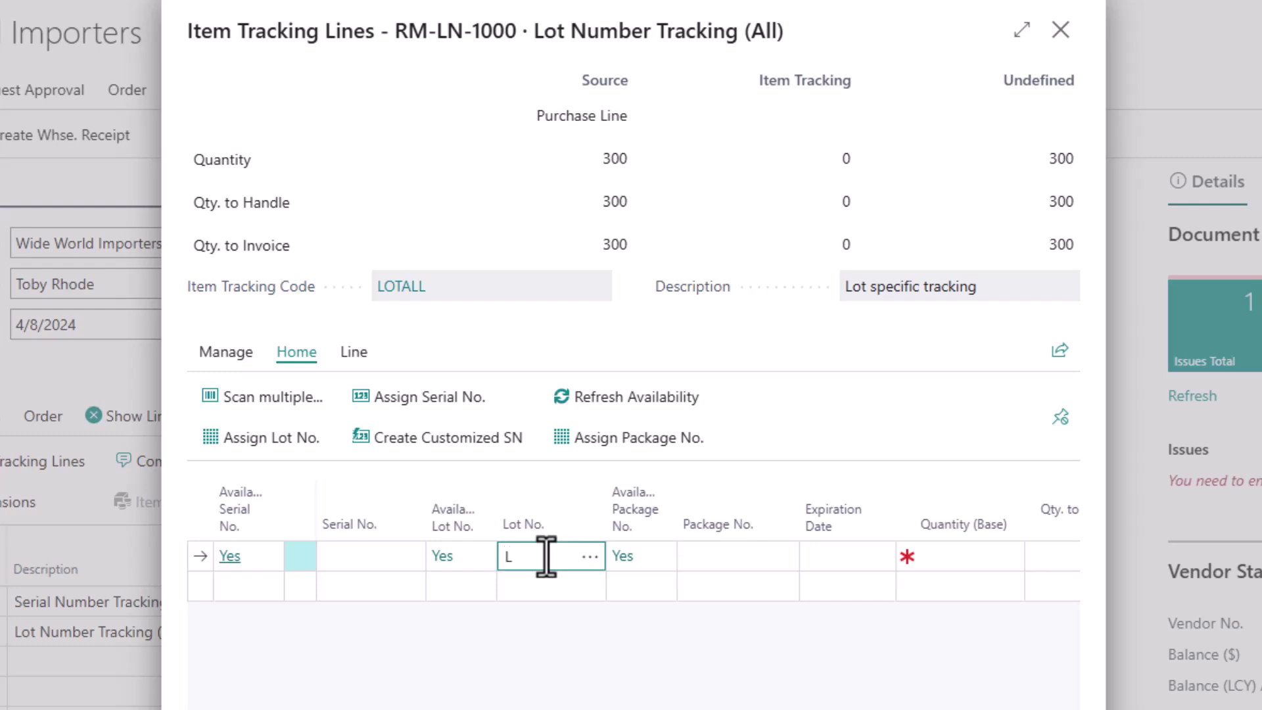
# - Enter lots L0004 and L0005 with 100 units each
pyautogui.write('4')
pyautogui.press('Tab')
pyautogui.press('Tab')
pyautogui.press('Tab')
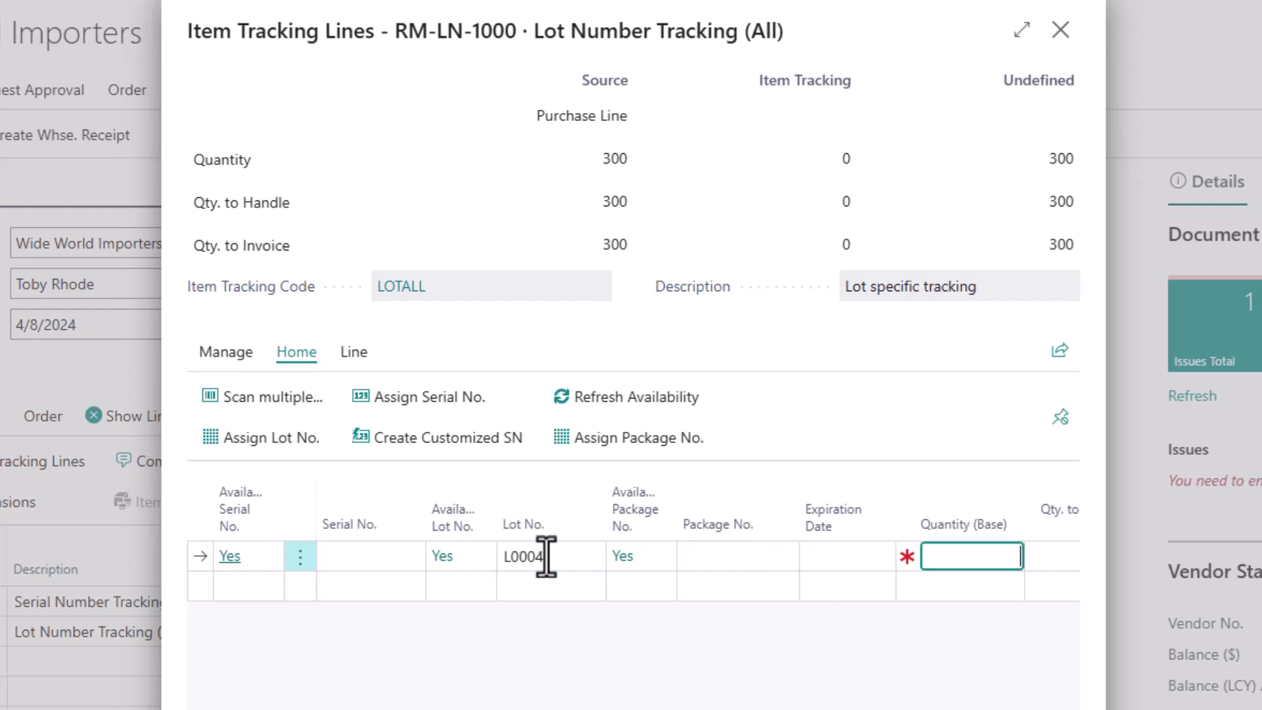
pyautogui.write('100')
pyautogui.press('Return')
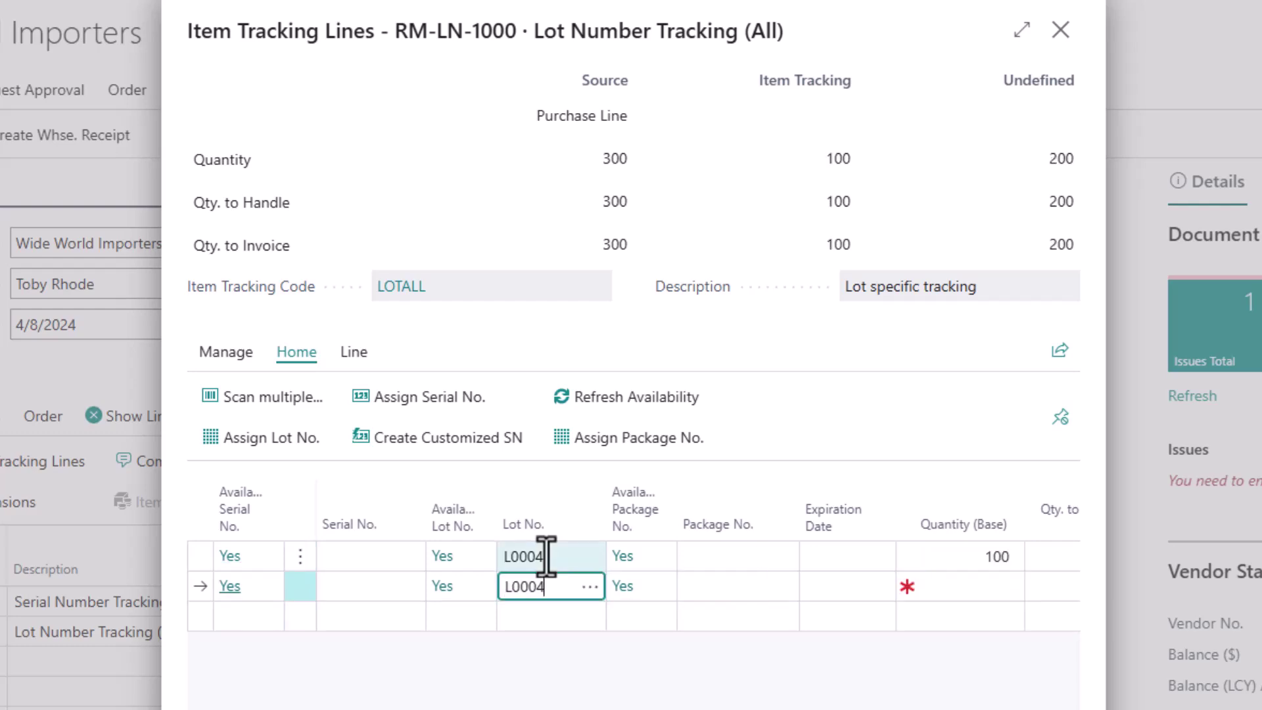
pyautogui.write('L0005')
pyautogui.press('Tab')
pyautogui.press('Tab')
pyautogui.press('Tab')
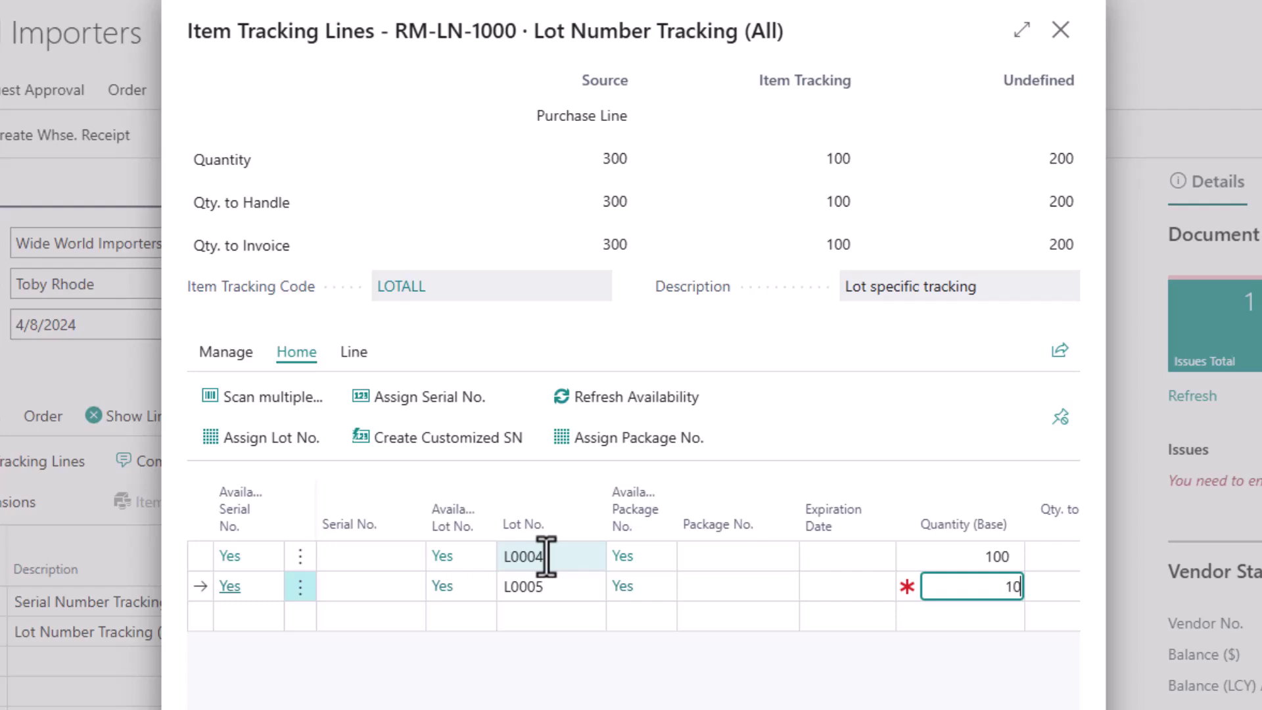
pyautogui.press('Return')
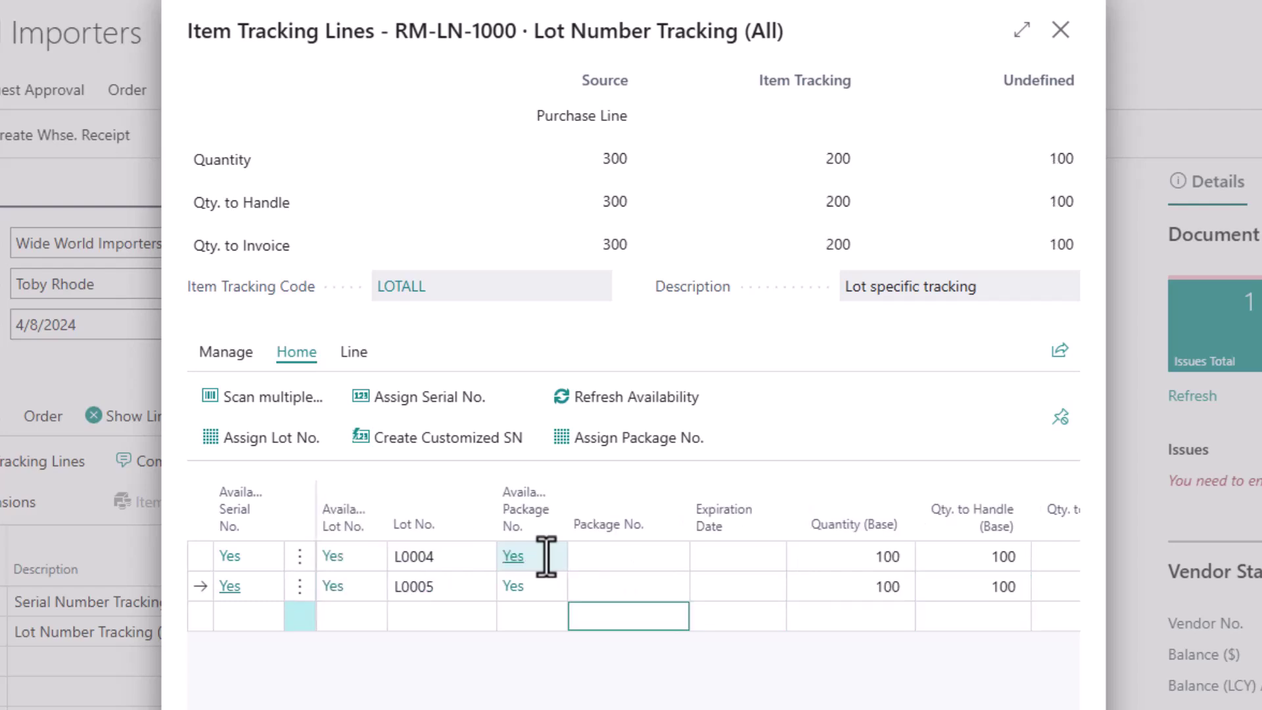
# - Add lot L0006 with 100 units and close the lot tracking lines
pyautogui.write('L000')
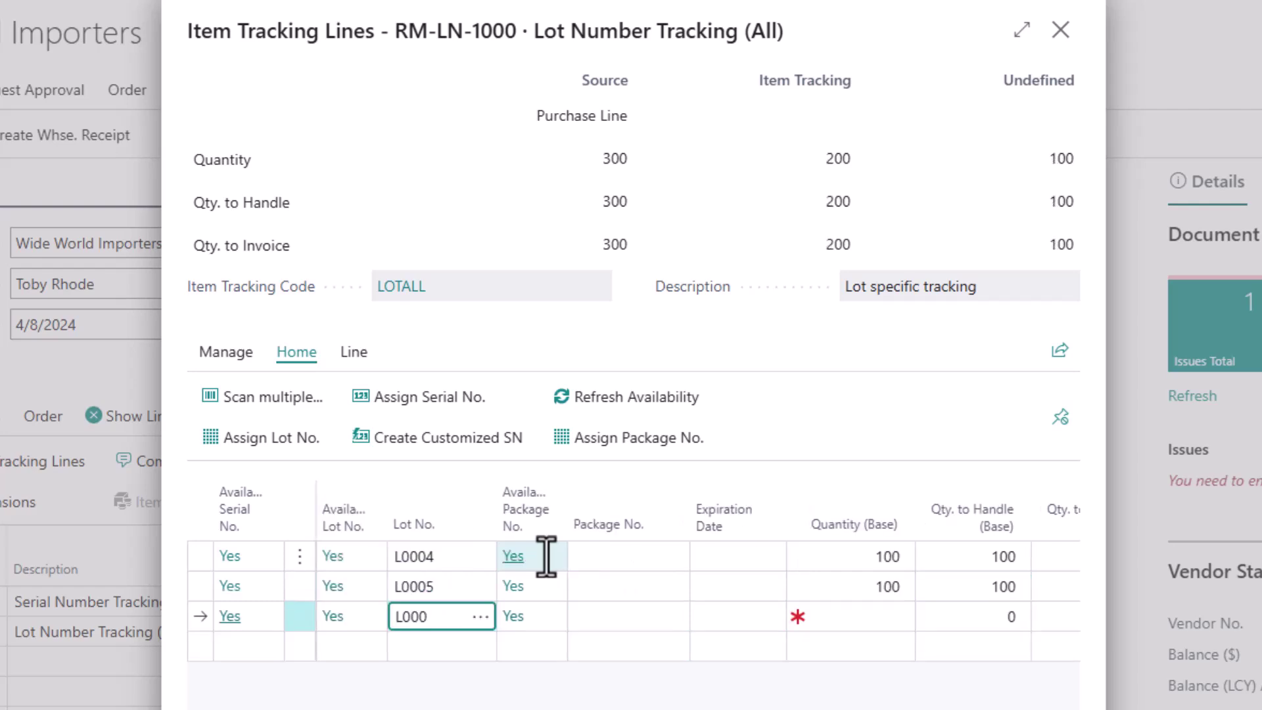
pyautogui.write('6')
pyautogui.press('Tab')
pyautogui.press('Tab')
pyautogui.press('Tab')
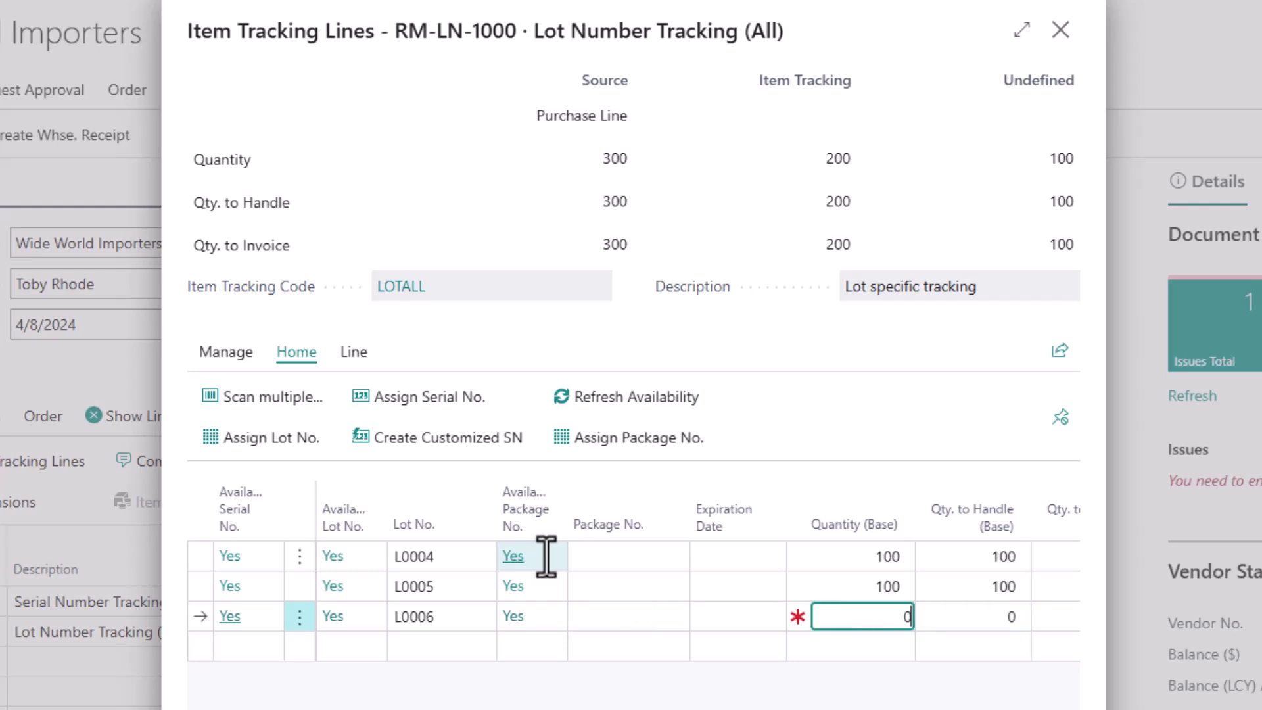
pyautogui.write('100')
pyautogui.press('Tab')
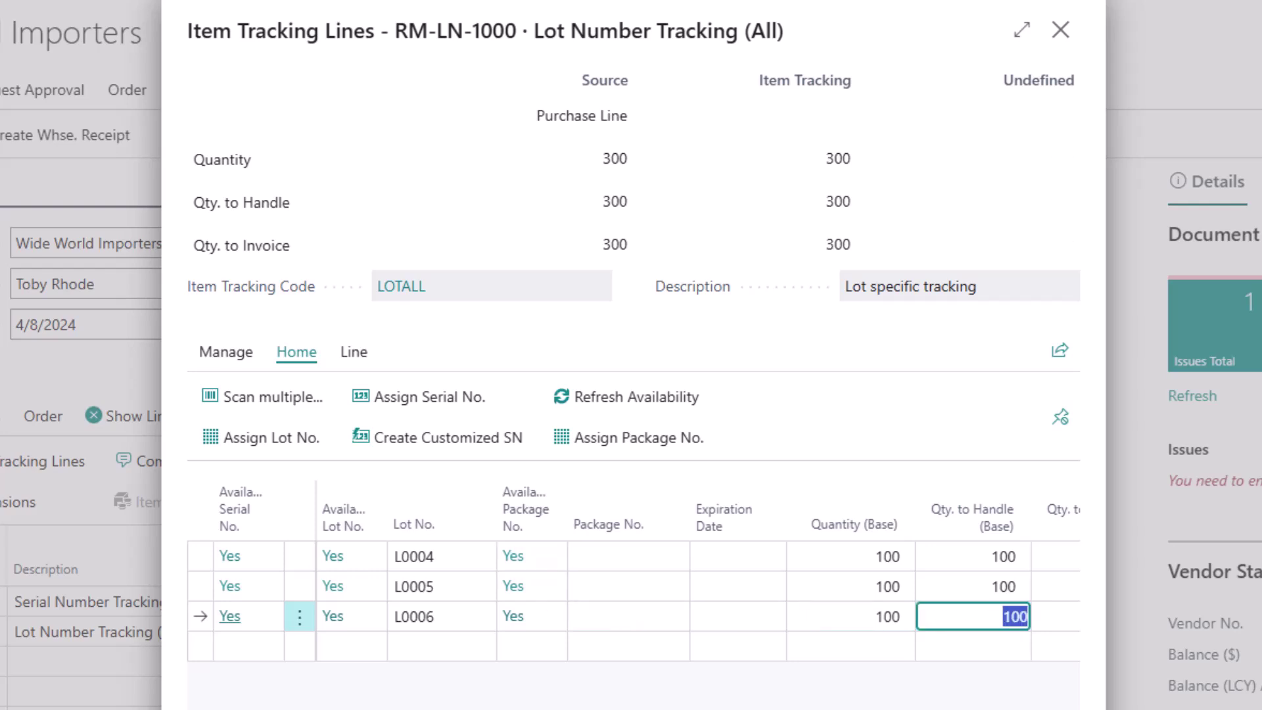
pyautogui.press('Tab')
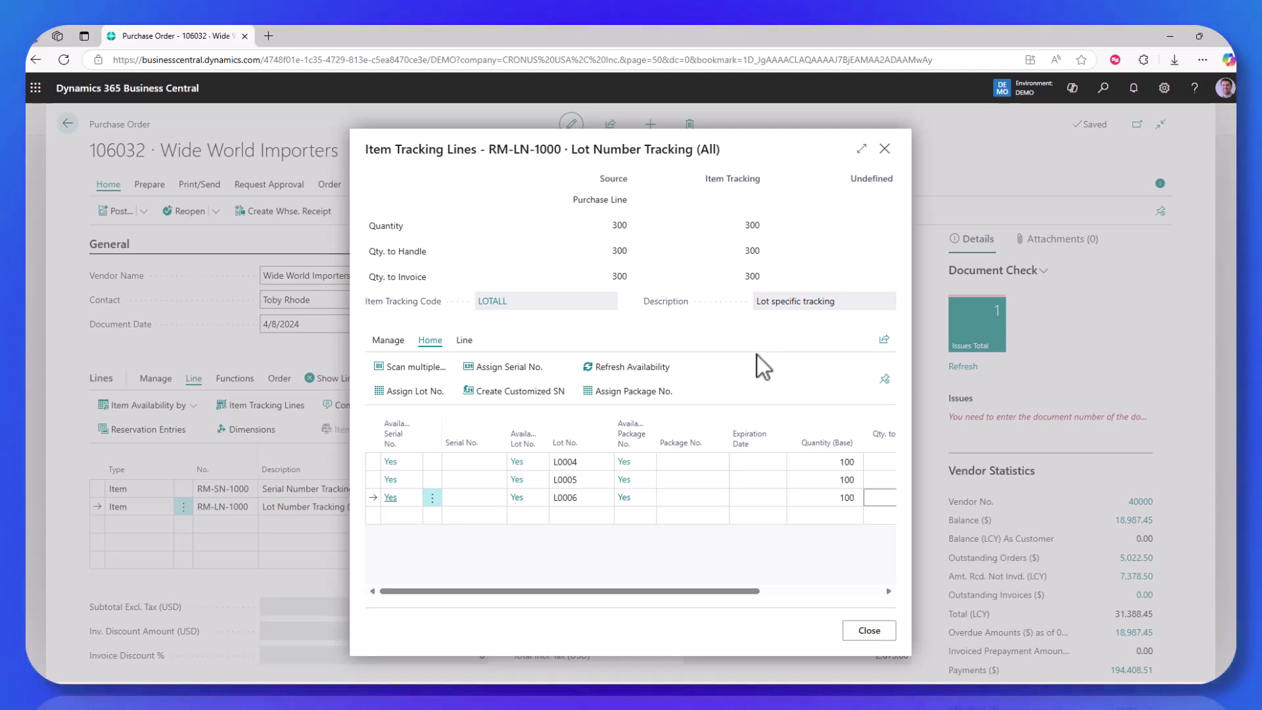
pyautogui.click(868, 632)
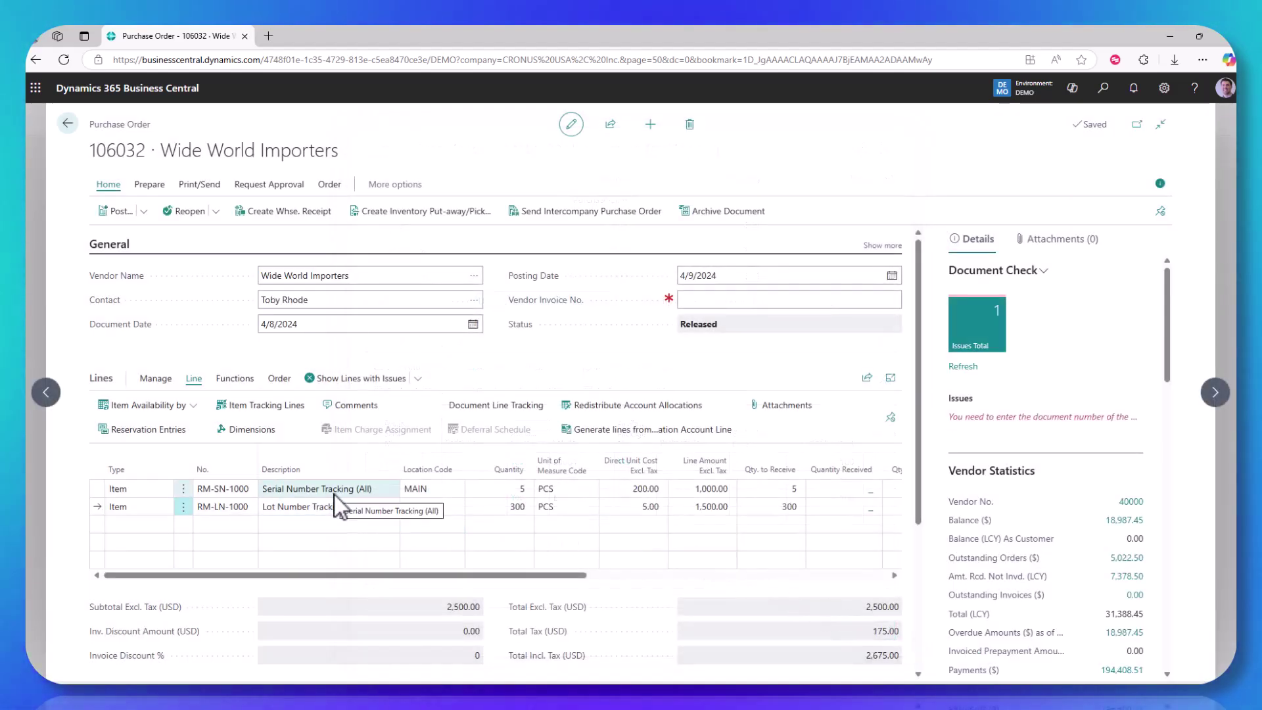
# - Post purchase order 106032 with the Receive option, then leave the order
pyautogui.click(113, 211)
pyautogui.click(537, 356)
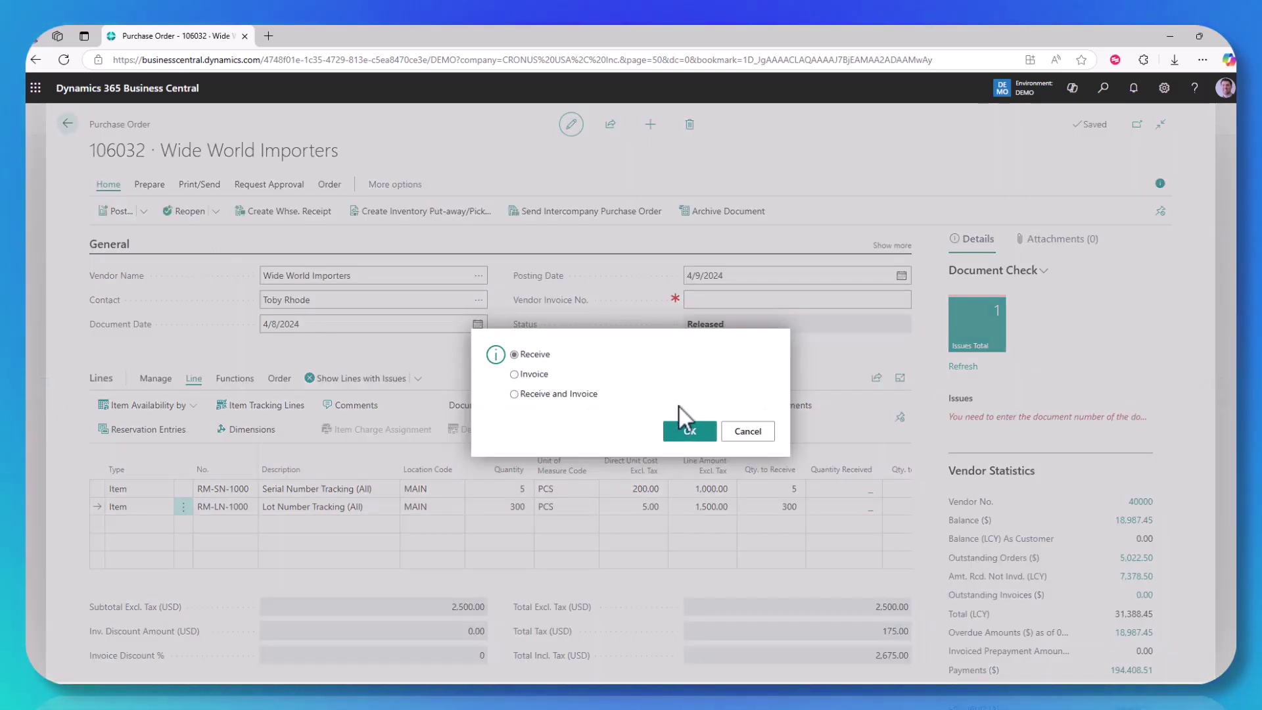
pyautogui.click(689, 431)
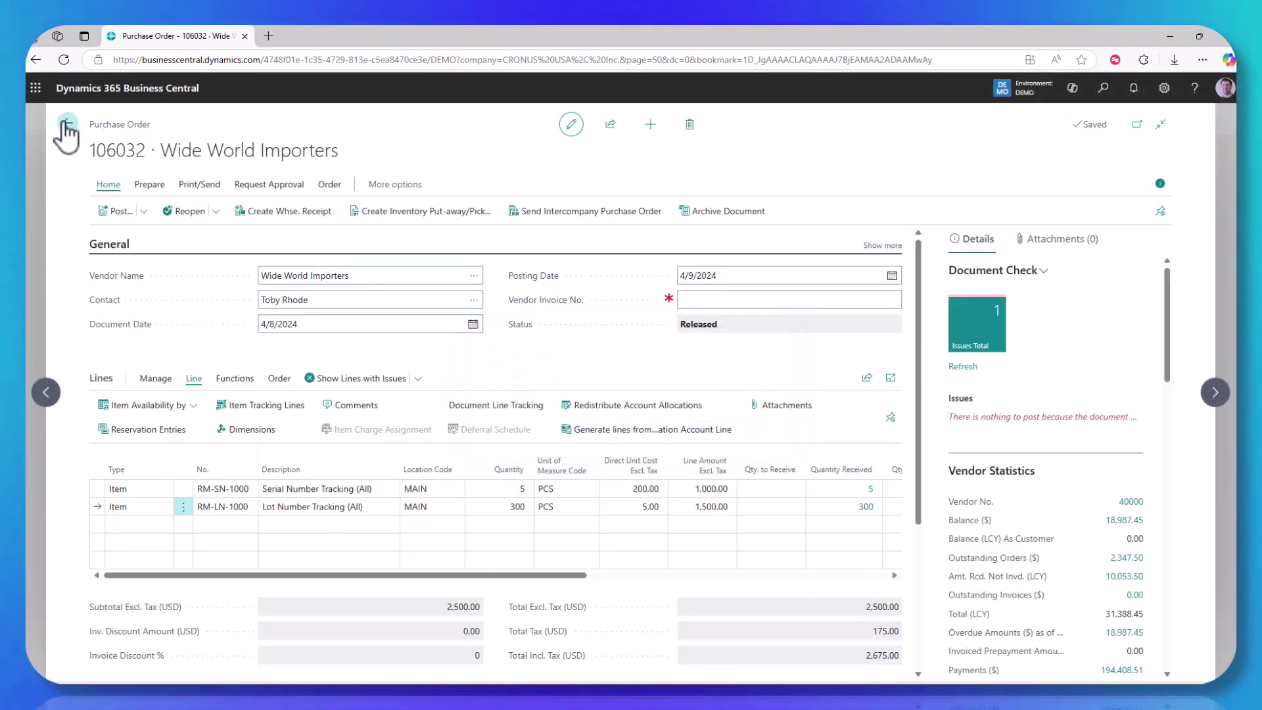
pyautogui.click(66, 123)
# - Create a new sales order from the Sales Orders list and enter the customer number
pyautogui.click(197, 129)
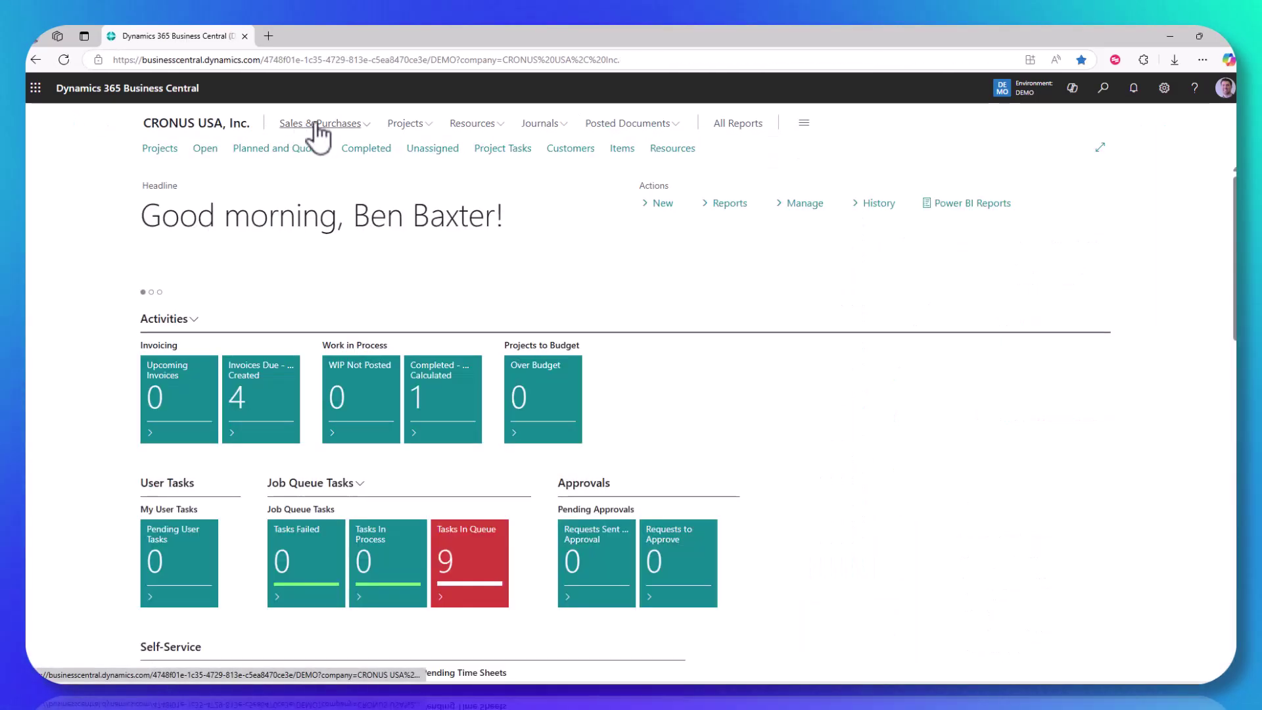
pyautogui.click(317, 124)
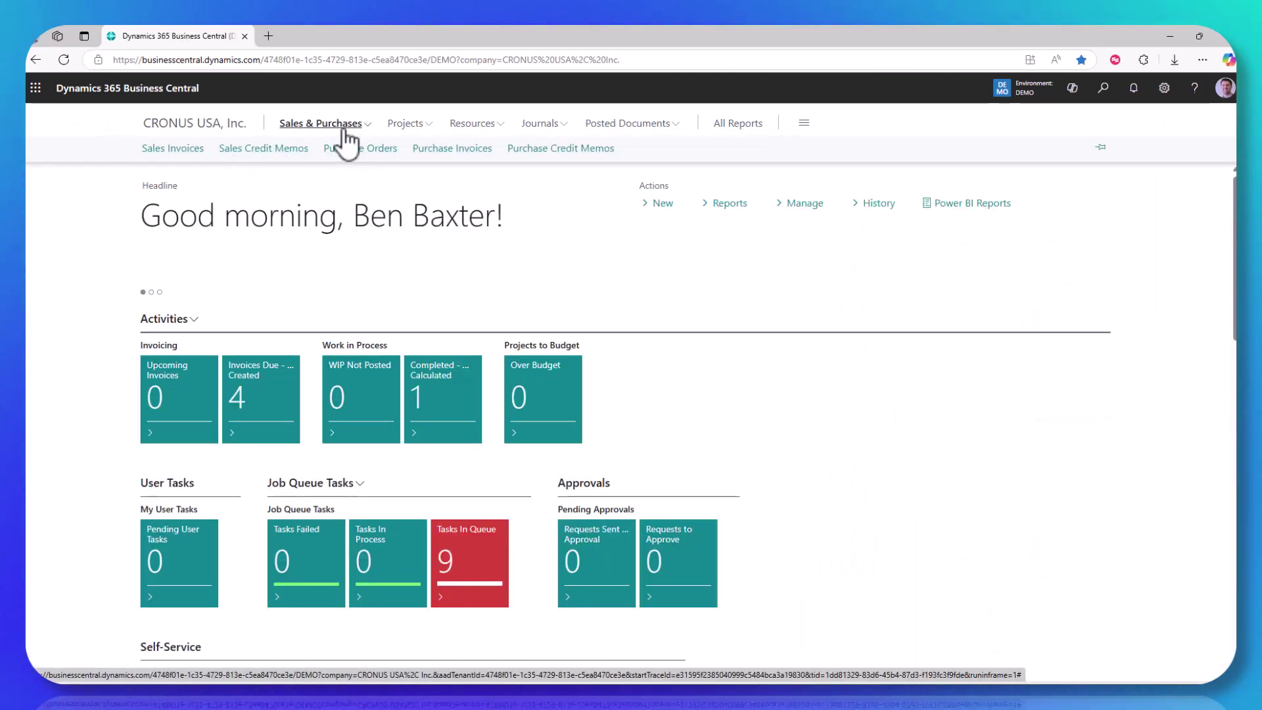
pyautogui.click(1105, 92)
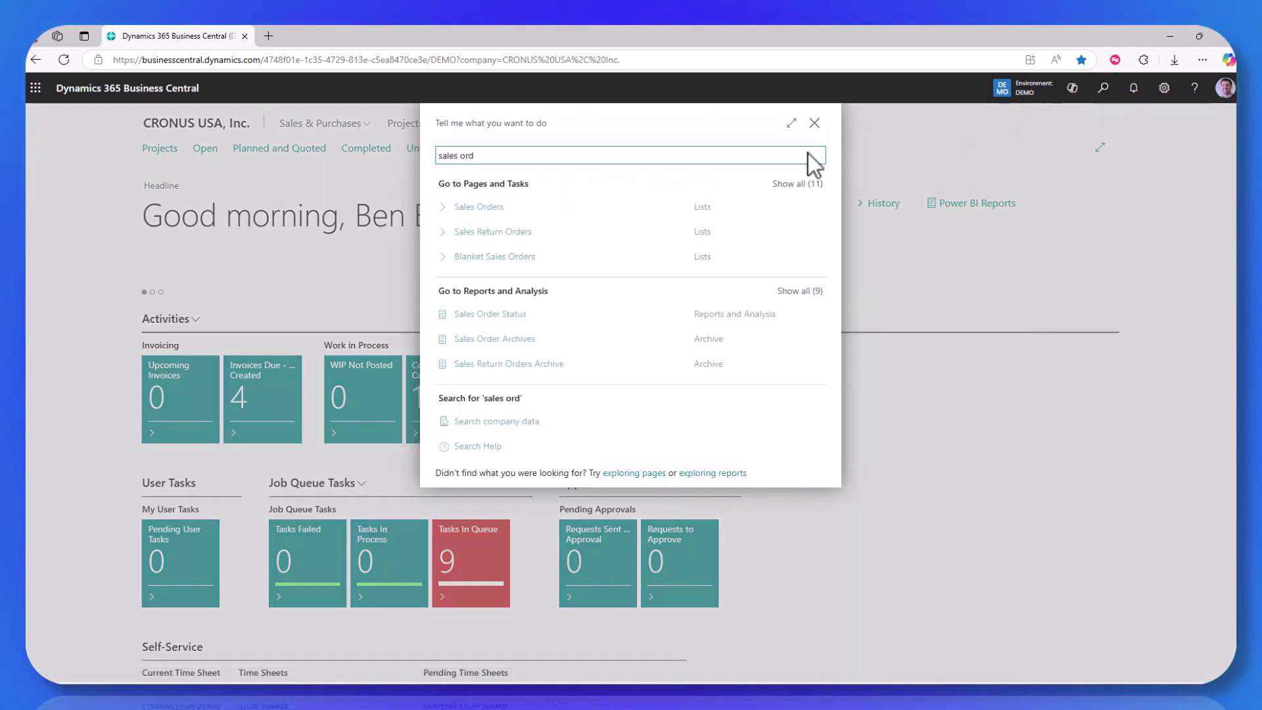
pyautogui.click(484, 209)
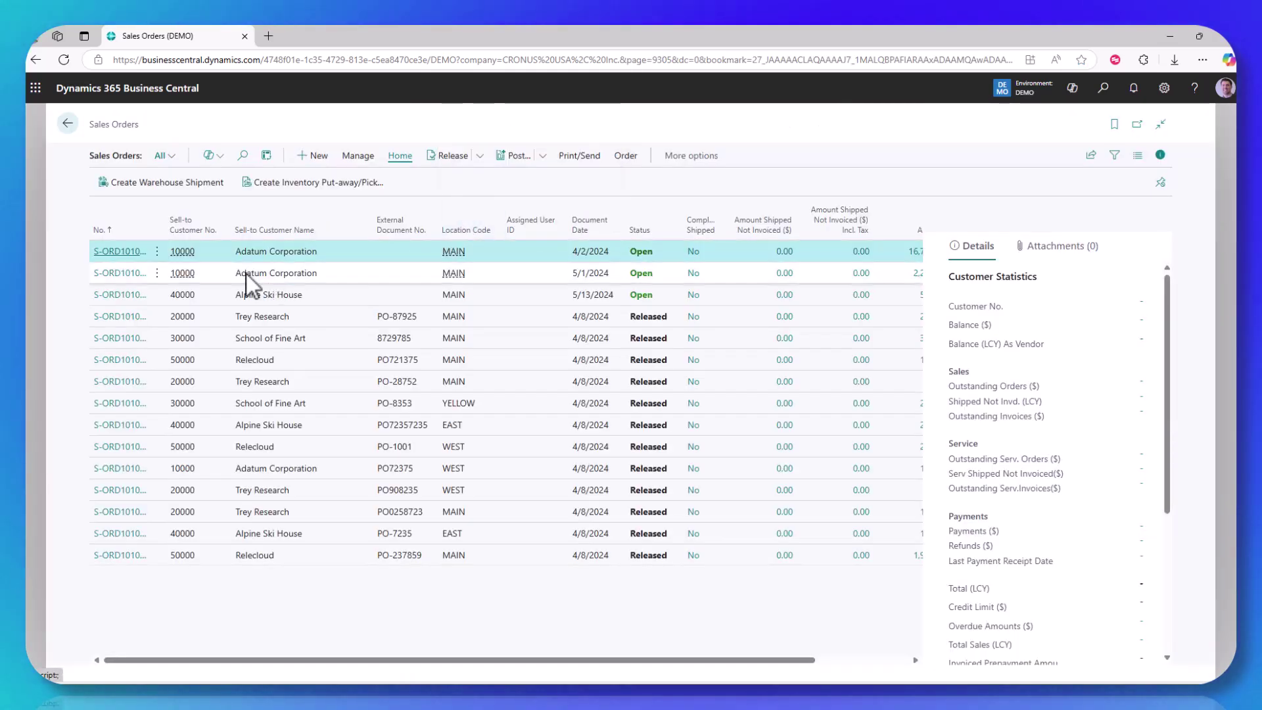
pyautogui.click(318, 156)
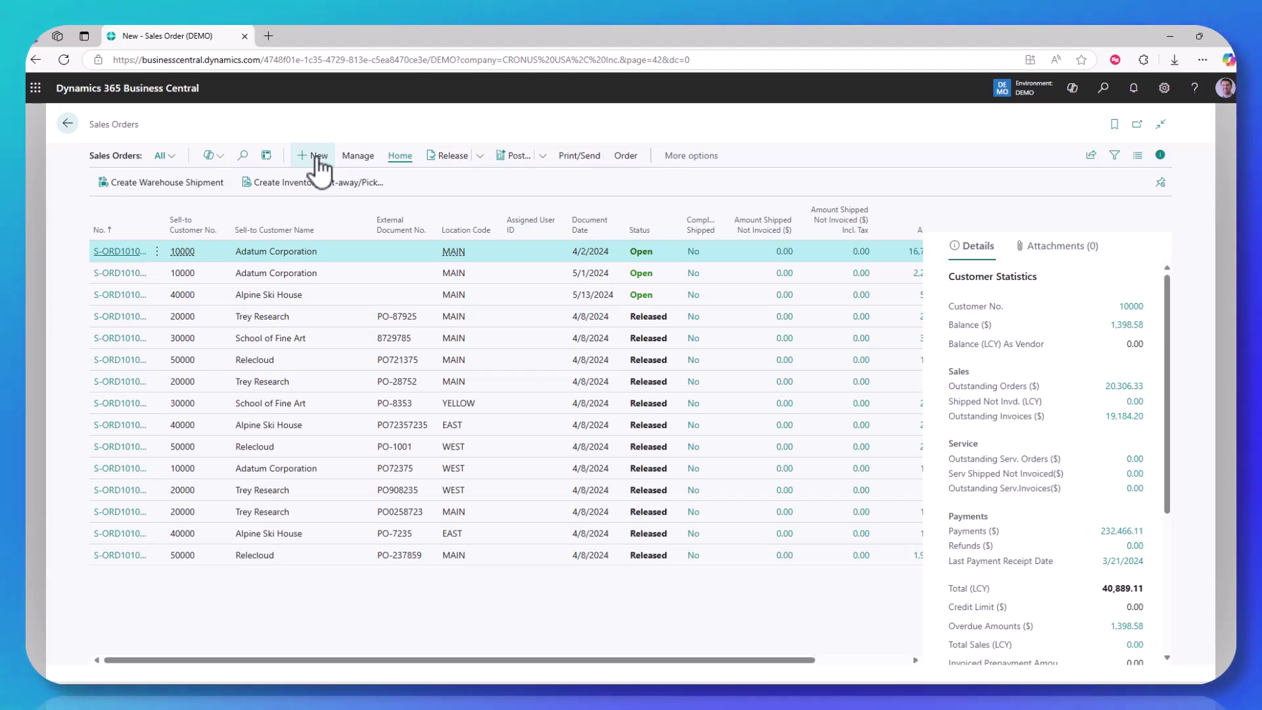
pyautogui.write('30000')
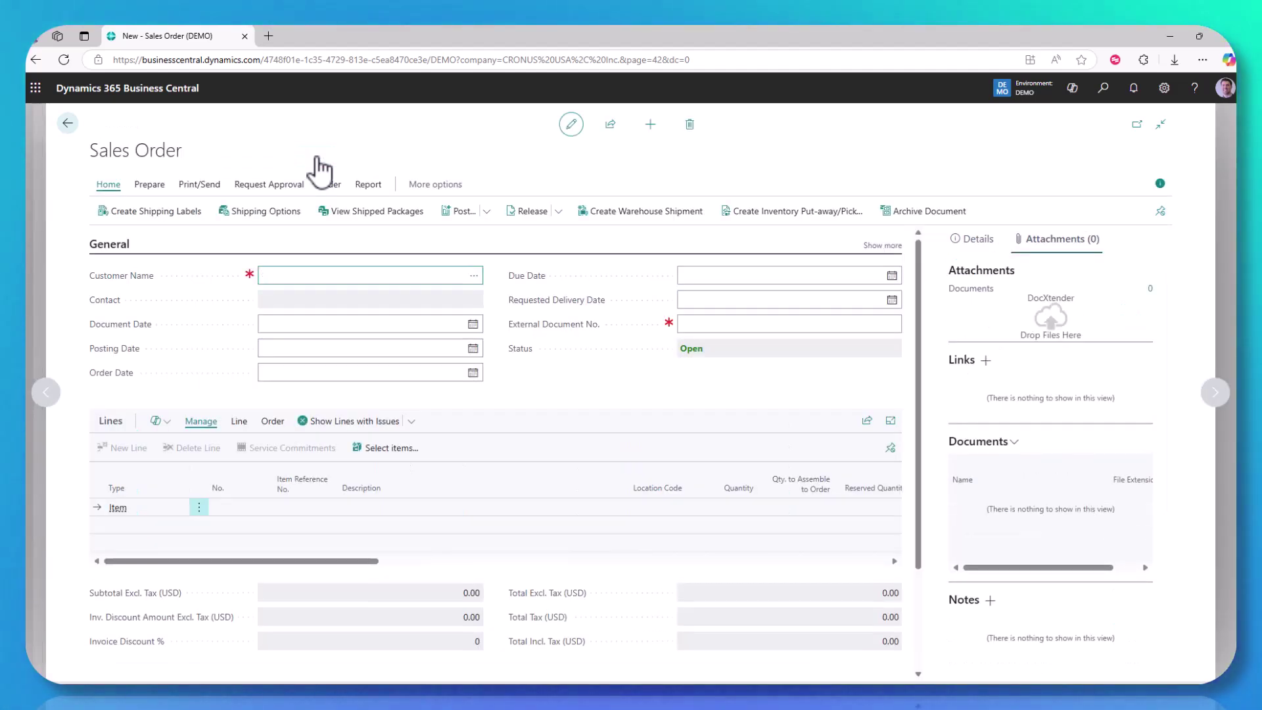
pyautogui.press('Tab')
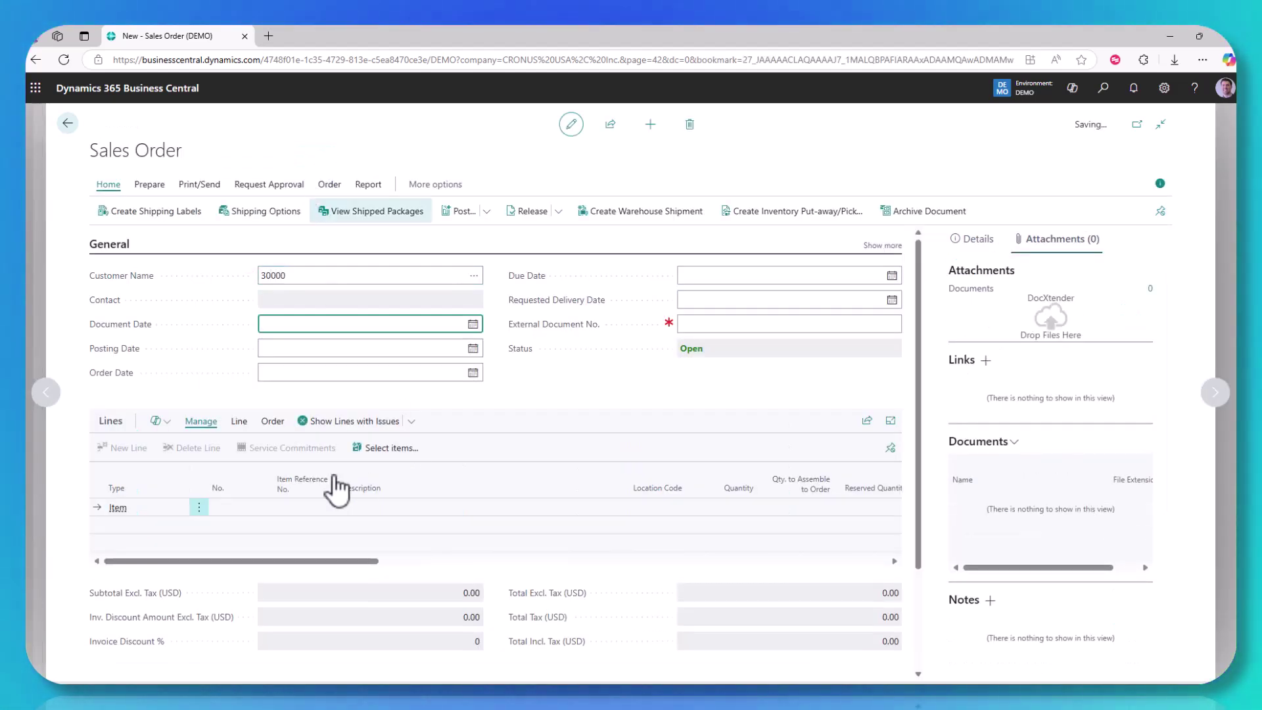
# - Add item RM-SN-1000 with quantity 3 to the first sales line and bring up its related information
pyautogui.click(240, 538)
pyautogui.write('rmsn')
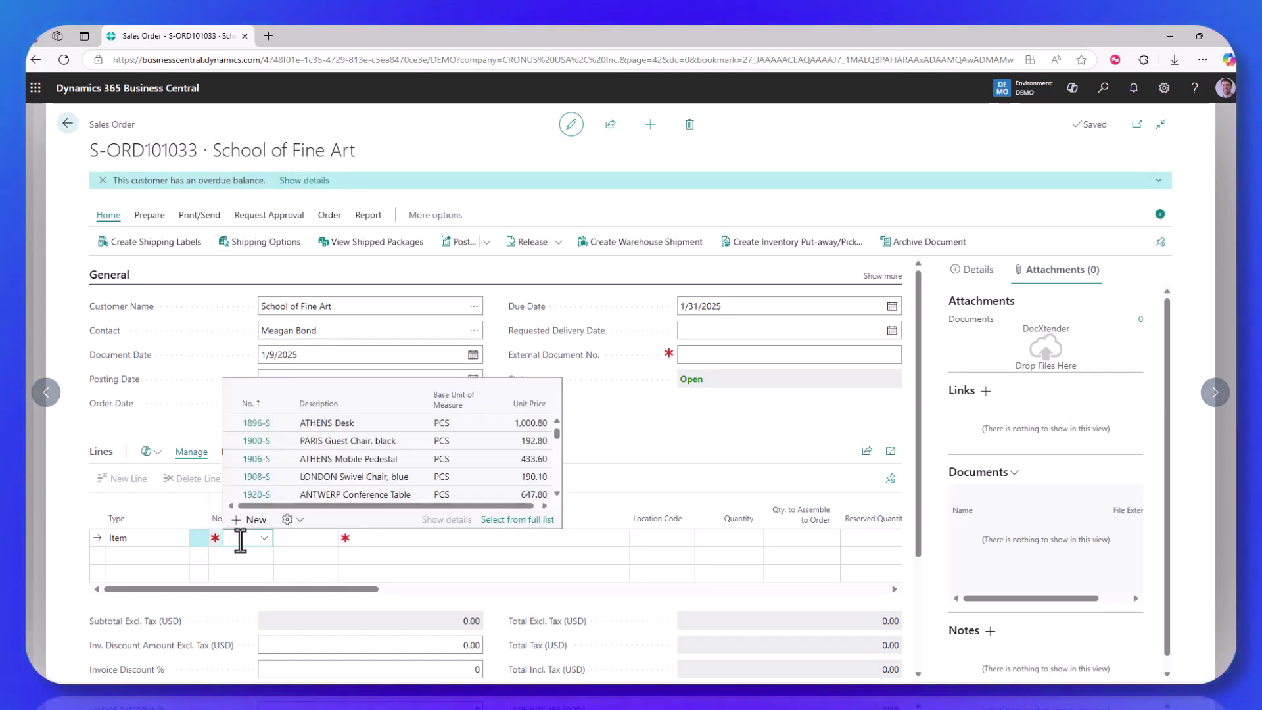
pyautogui.press('Tab')
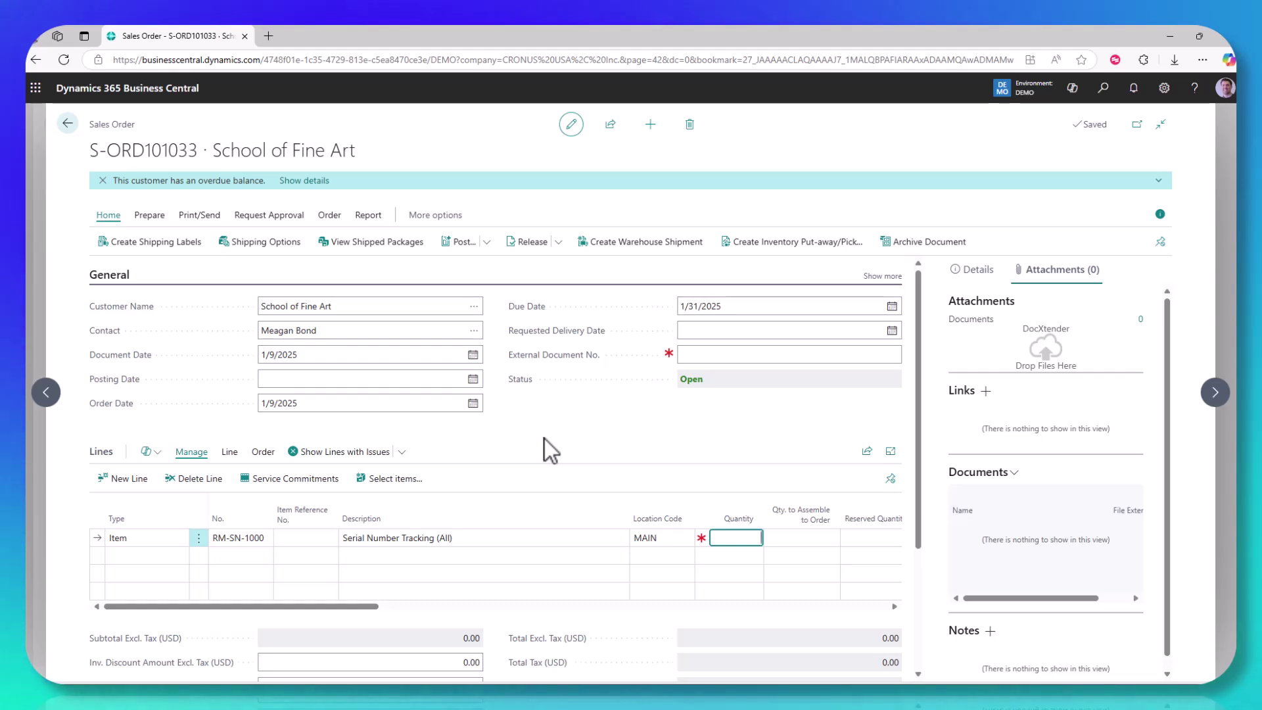
pyautogui.write('3')
pyautogui.press('Tab')
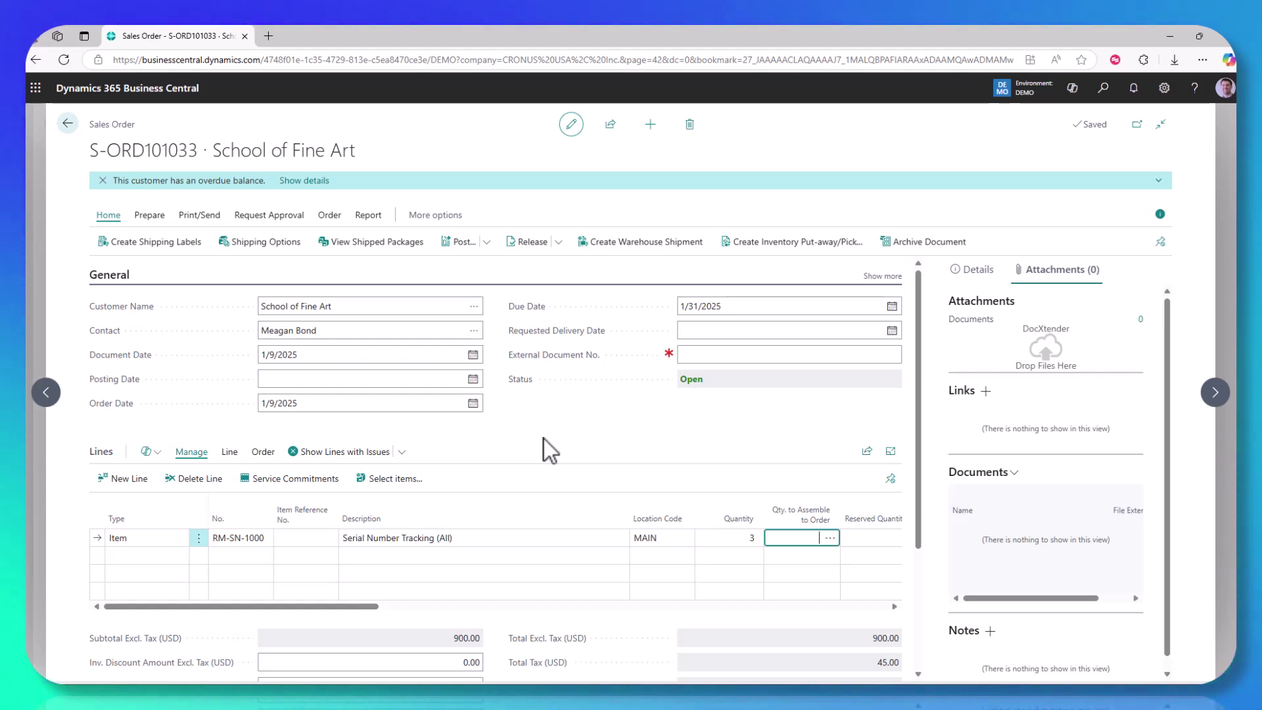
pyautogui.moveTo(364, 607); pyautogui.dragTo(657, 606)
pyautogui.press('Return')
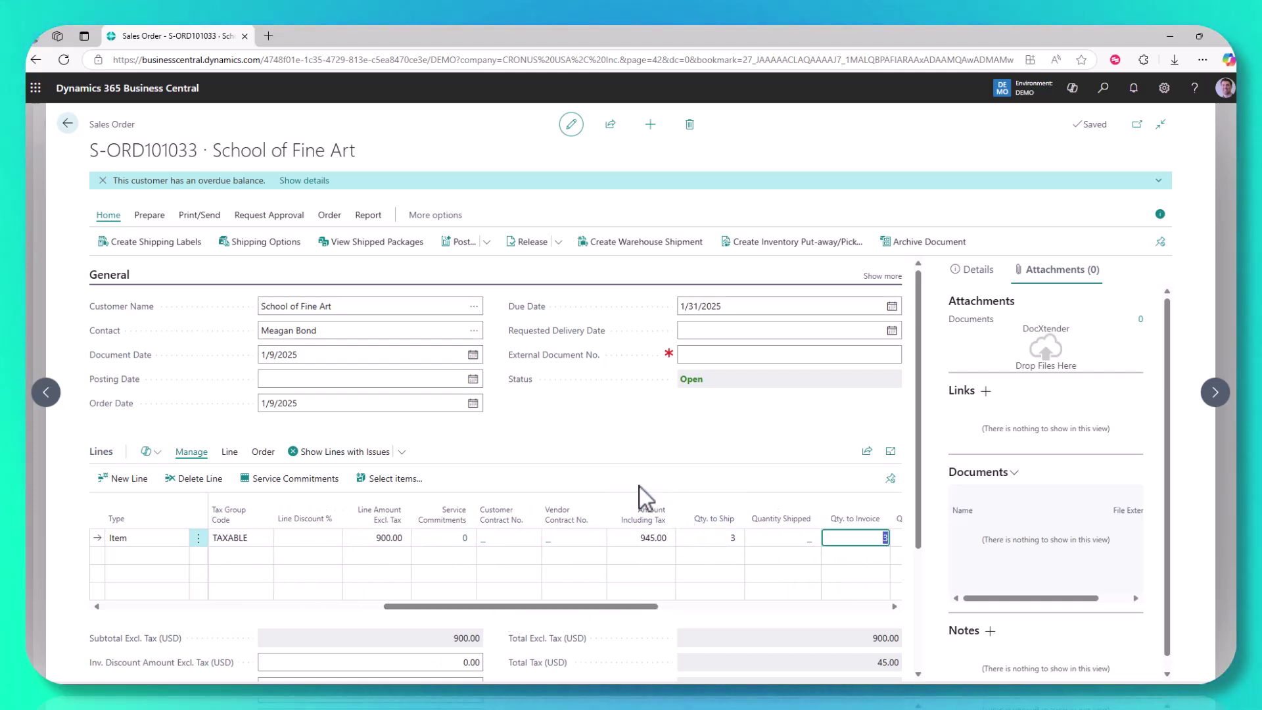
pyautogui.click(230, 454)
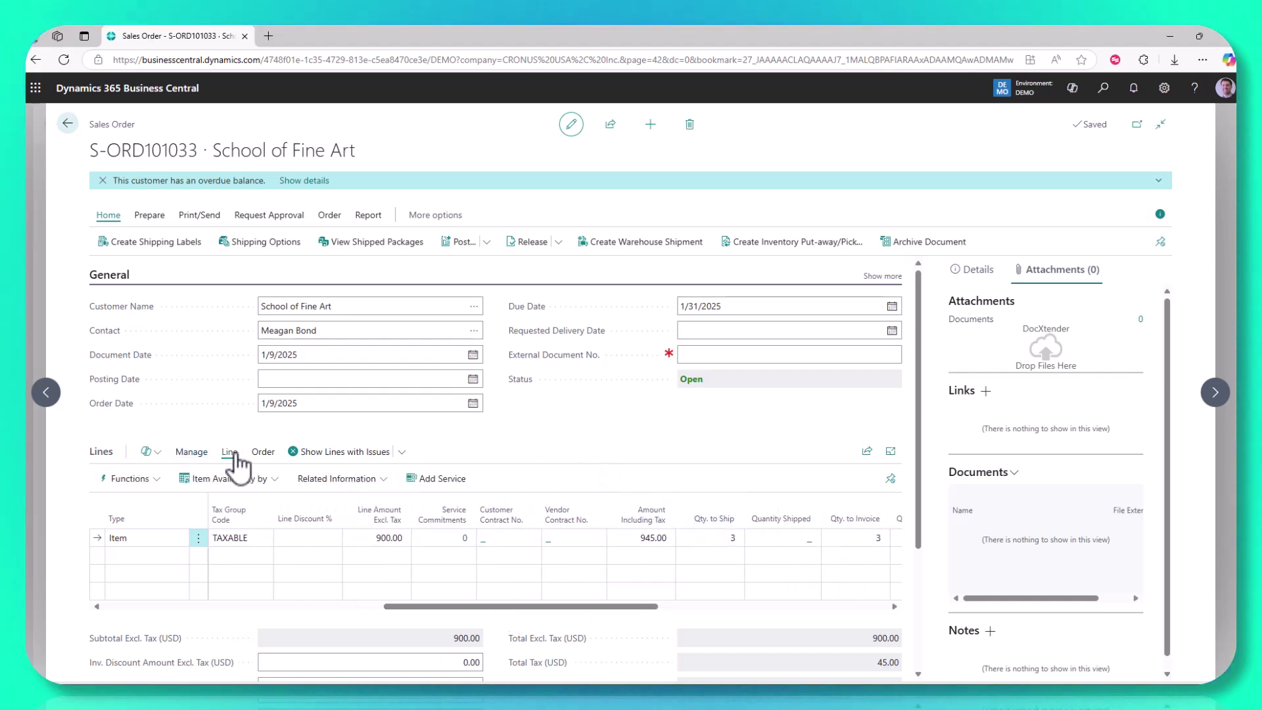
pyautogui.click(335, 478)
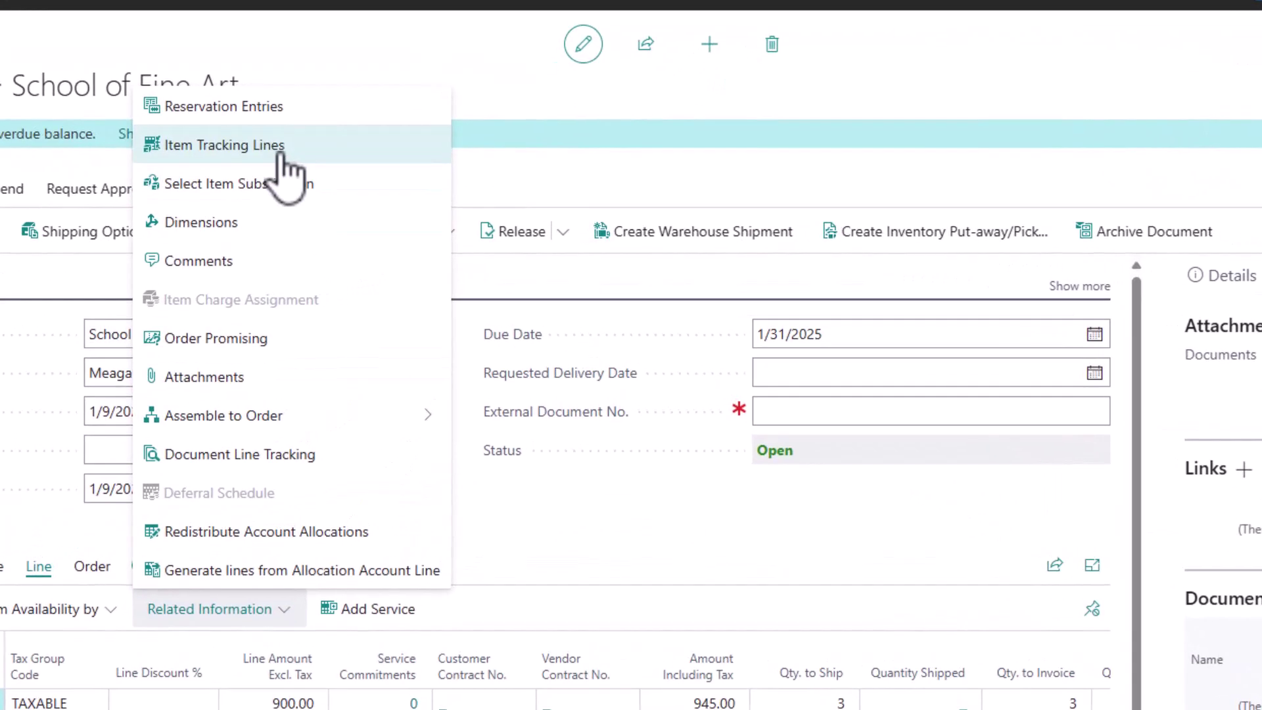
# - Select serial numbers XYZ00001–XYZ00003 from inventory for the sales line, excluding 7845612
pyautogui.click(355, 181)
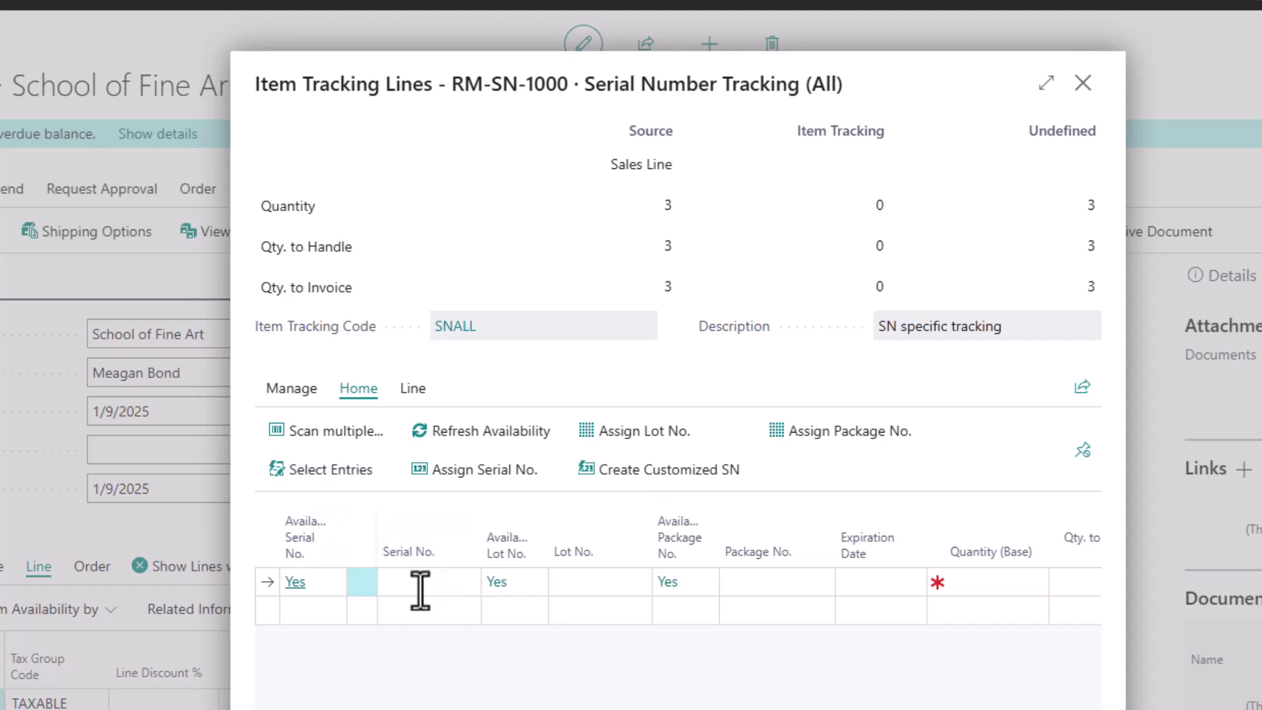
pyautogui.click(326, 471)
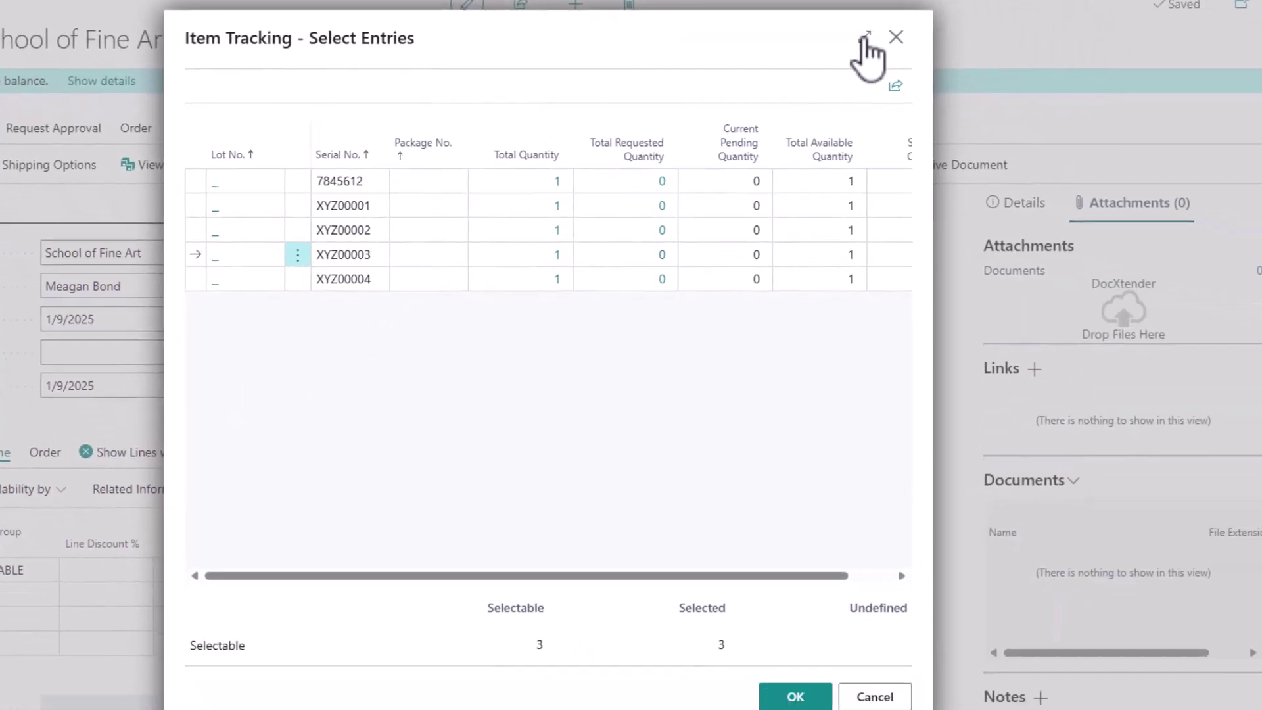
pyautogui.click(865, 36)
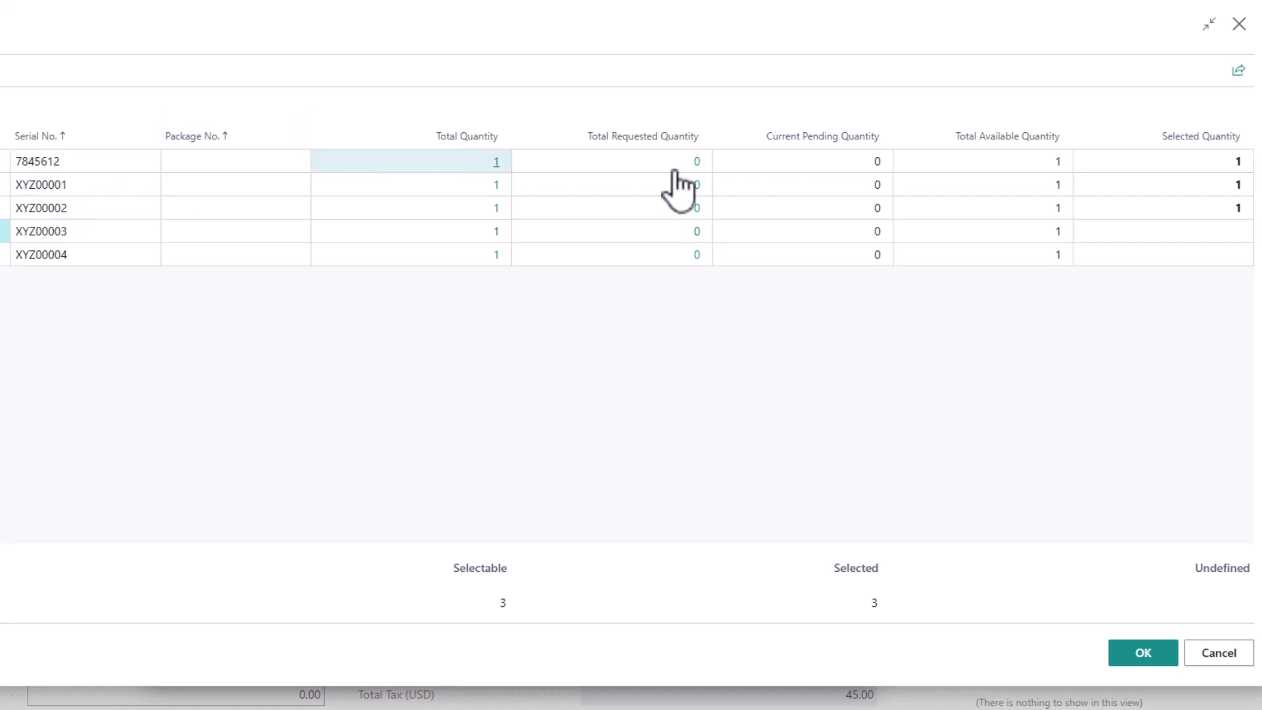
pyautogui.click(1227, 161)
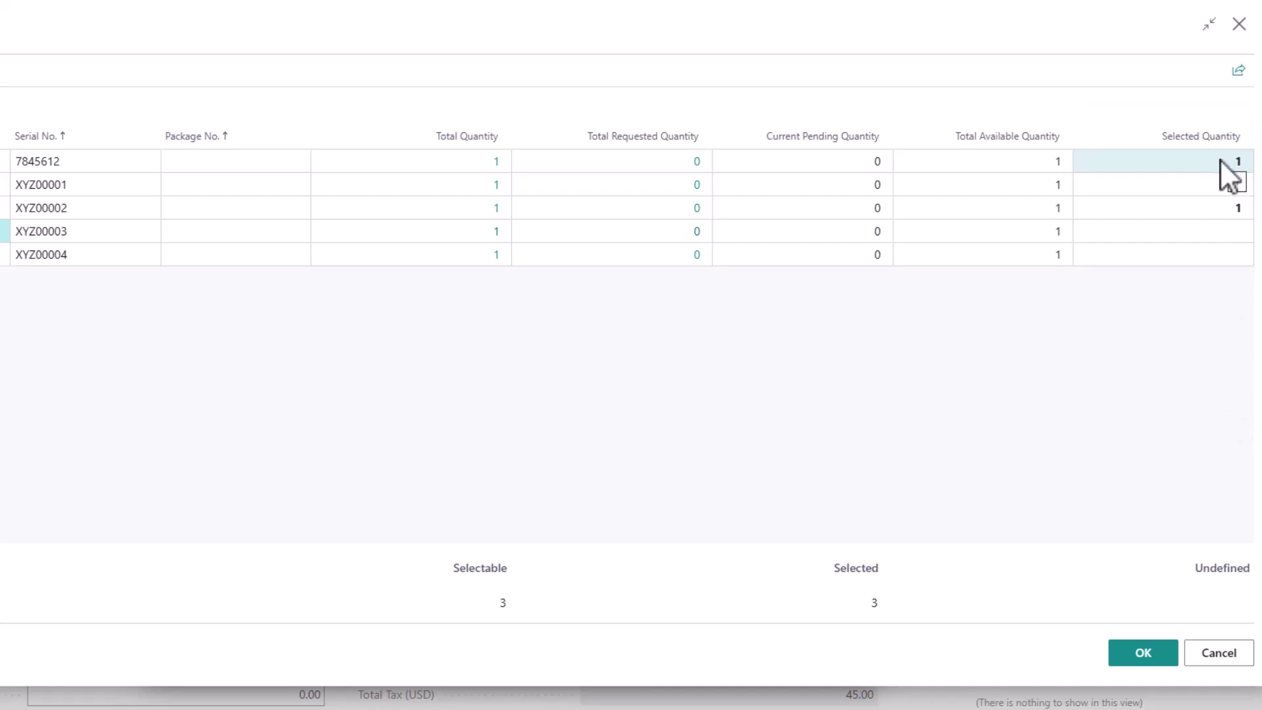
pyautogui.click(1220, 159)
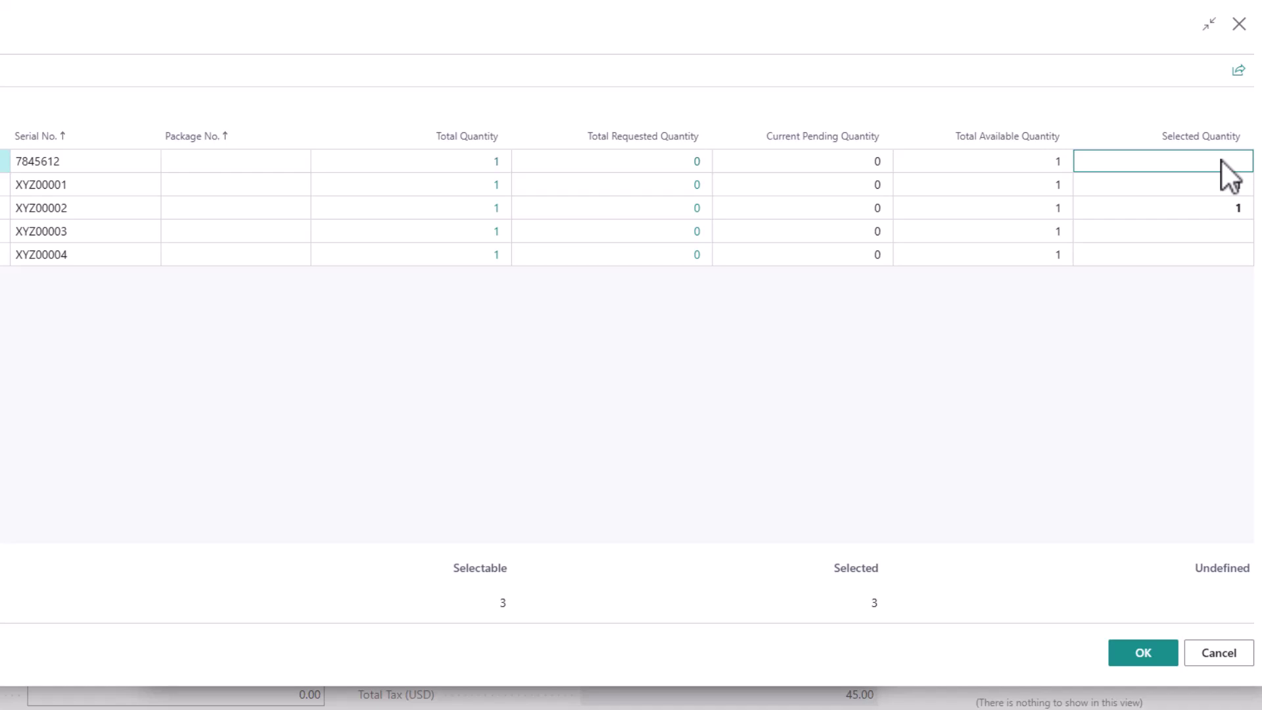
pyautogui.press('Down')
pyautogui.press('Down')
pyautogui.press('Down')
pyautogui.write('1')
pyautogui.press('Up')
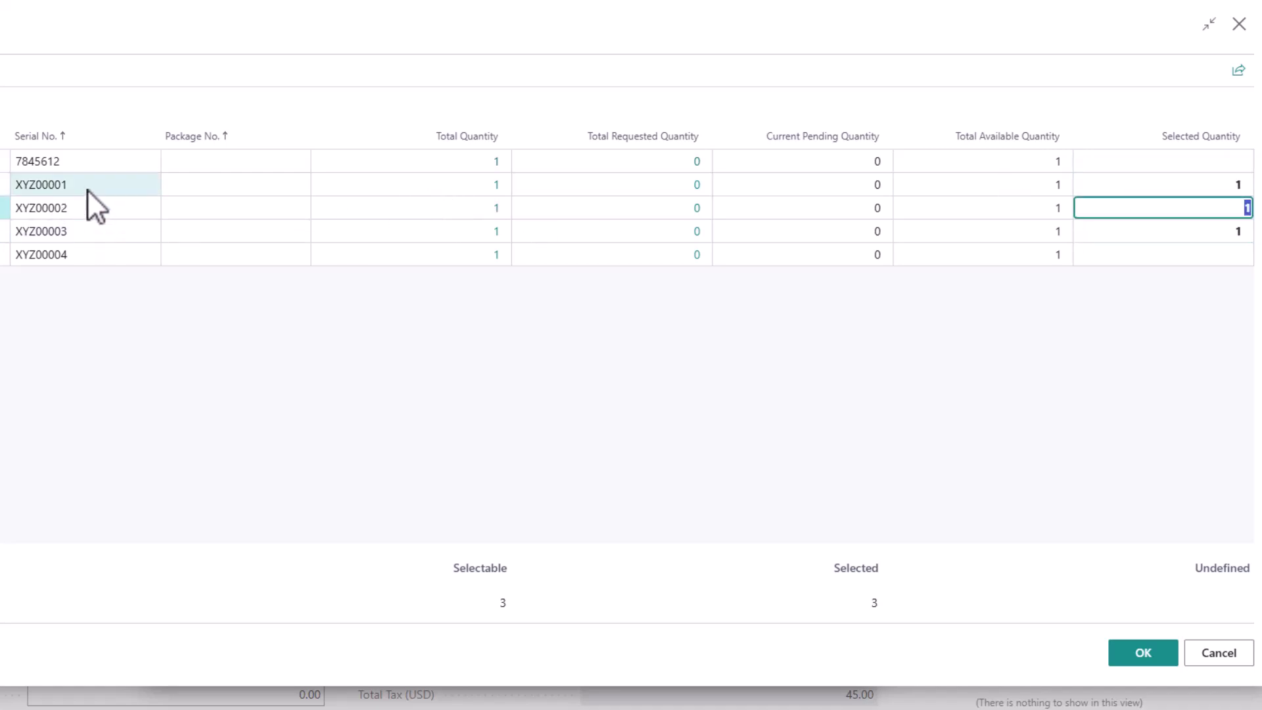
pyautogui.click(1129, 641)
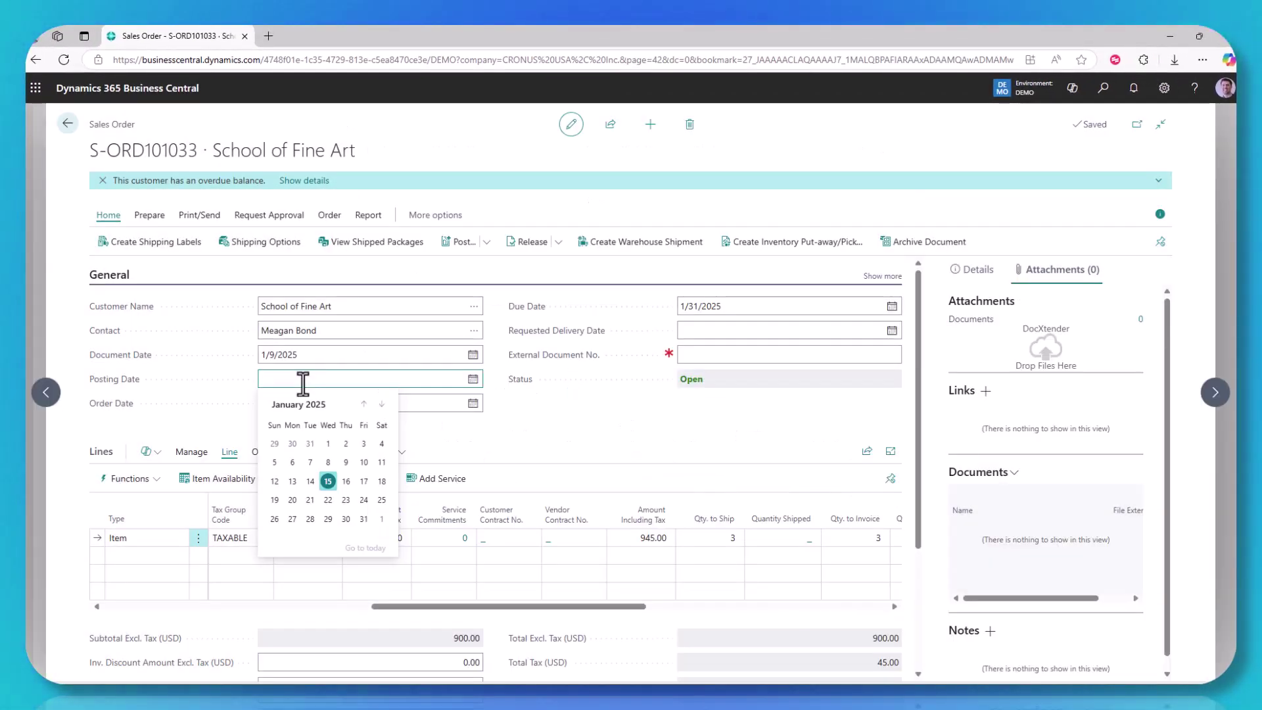
# - Set the posting date to 4/8/2024 and try posting the shipment, which errors out
pyautogui.write('8/24')
pyautogui.press('Tab')
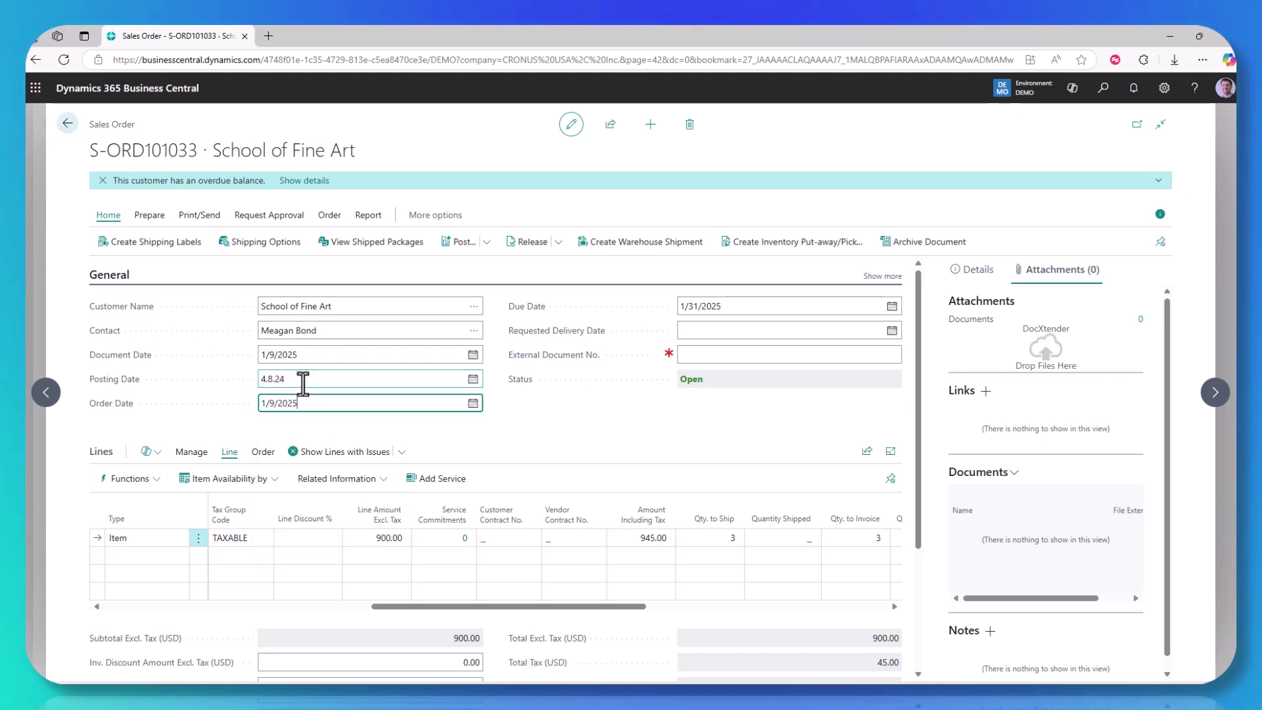
pyautogui.click(463, 243)
pyautogui.click(516, 355)
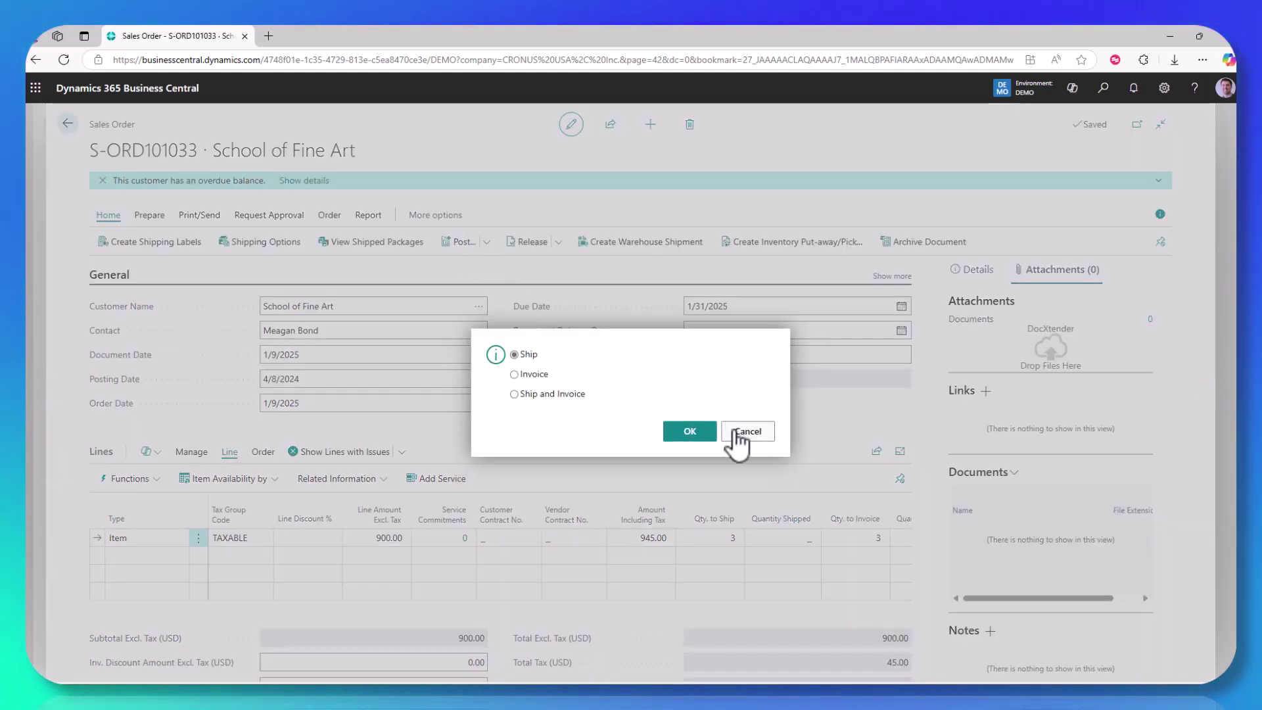
pyautogui.click(689, 434)
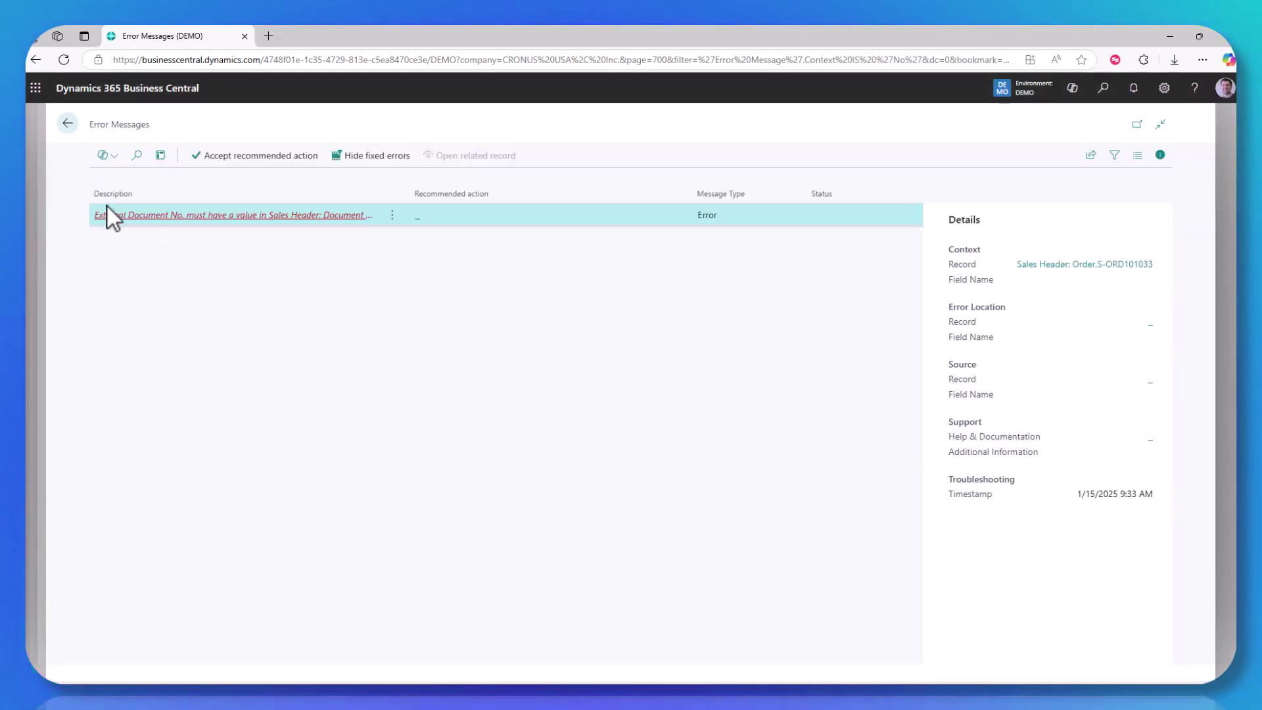
pyautogui.click(68, 124)
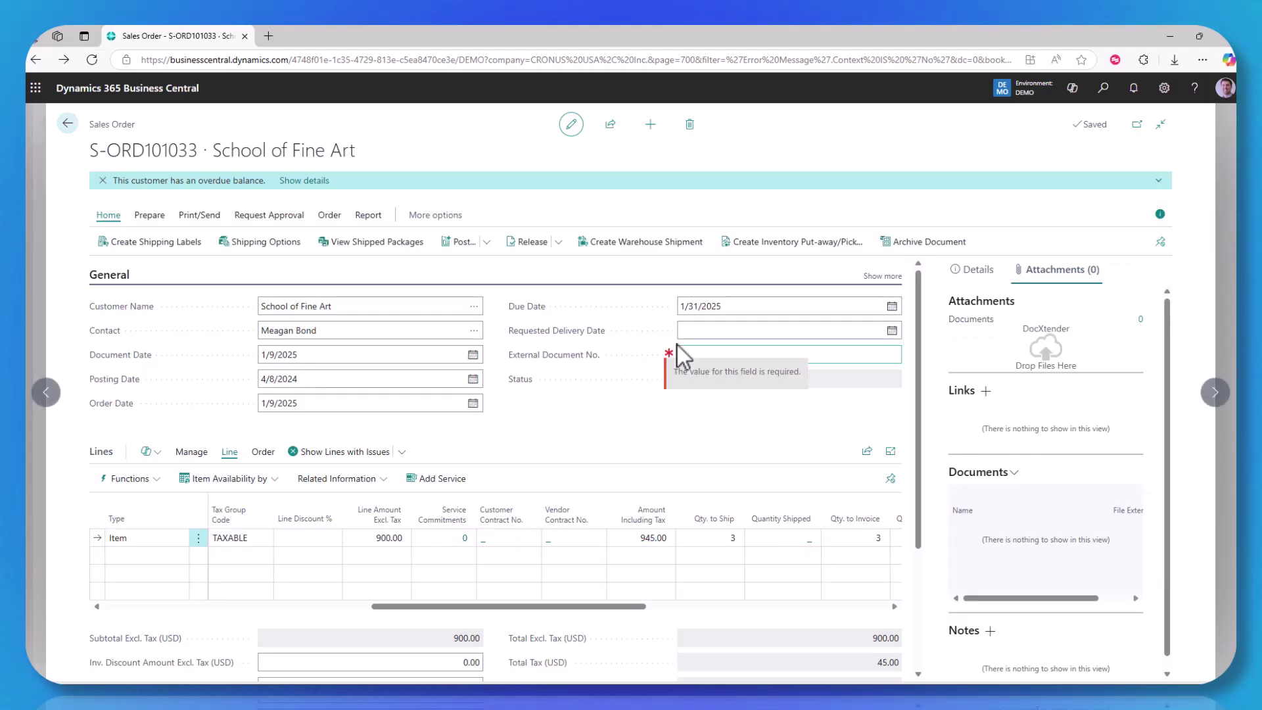
# - Enter the customer's external document number and start posting the order again
pyautogui.click(718, 353)
pyautogui.write('PO7')
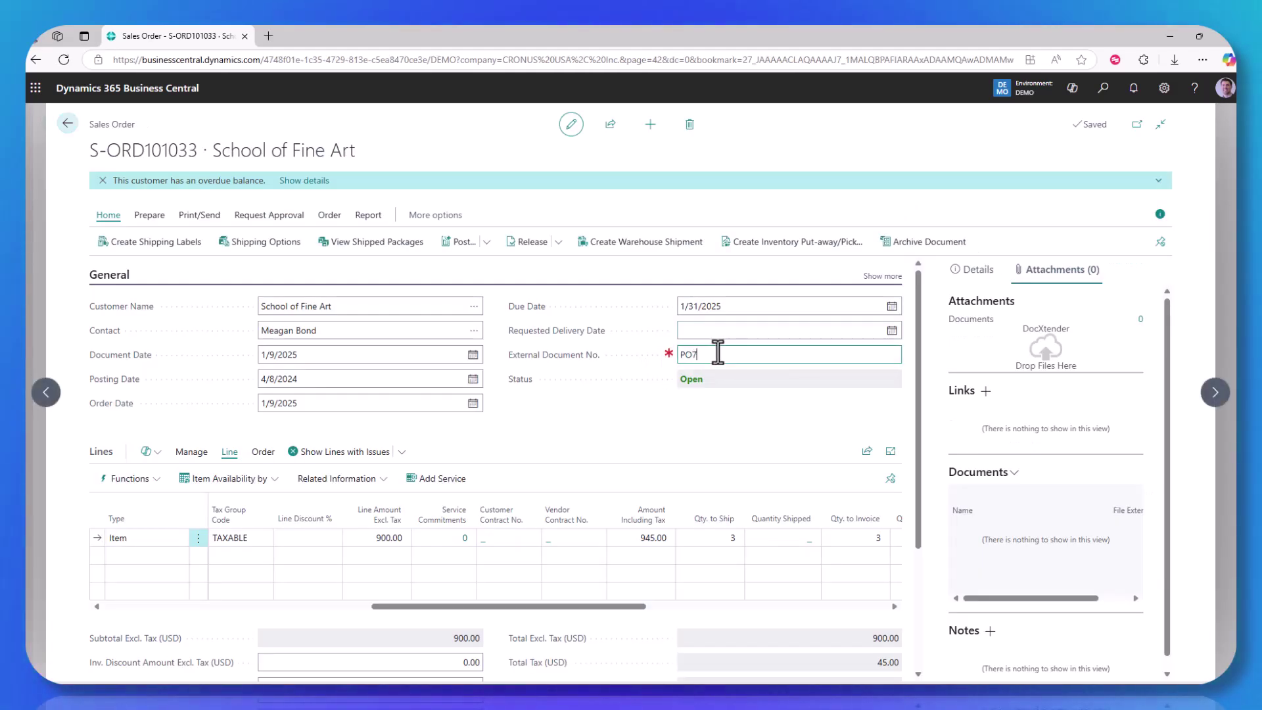
pyautogui.write('2352345')
pyautogui.press('Tab')
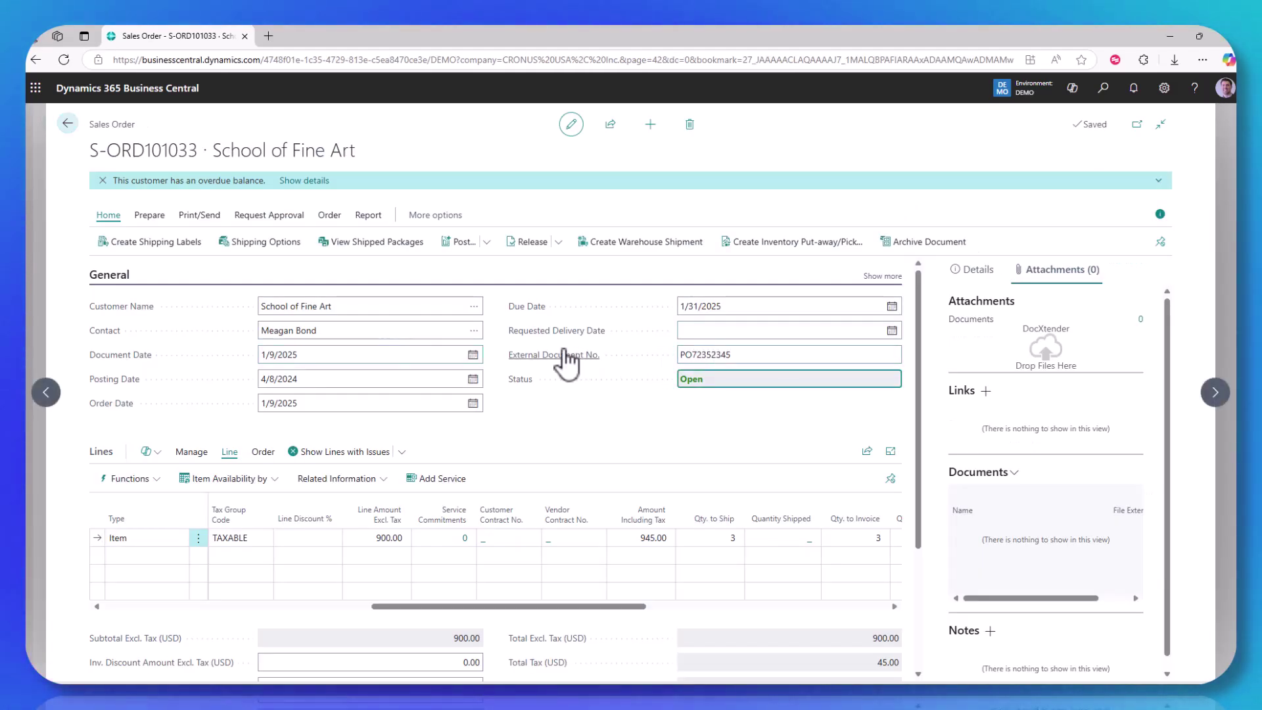
pyautogui.moveTo(567, 358)
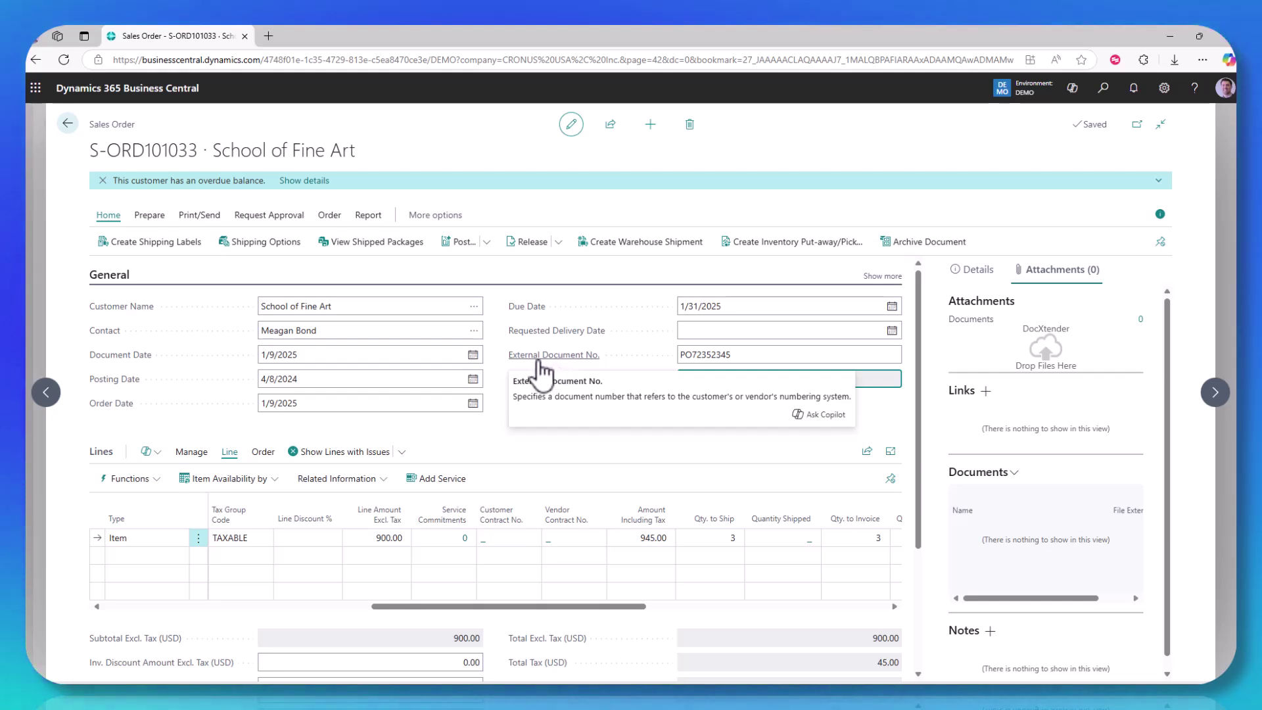
pyautogui.click(447, 244)
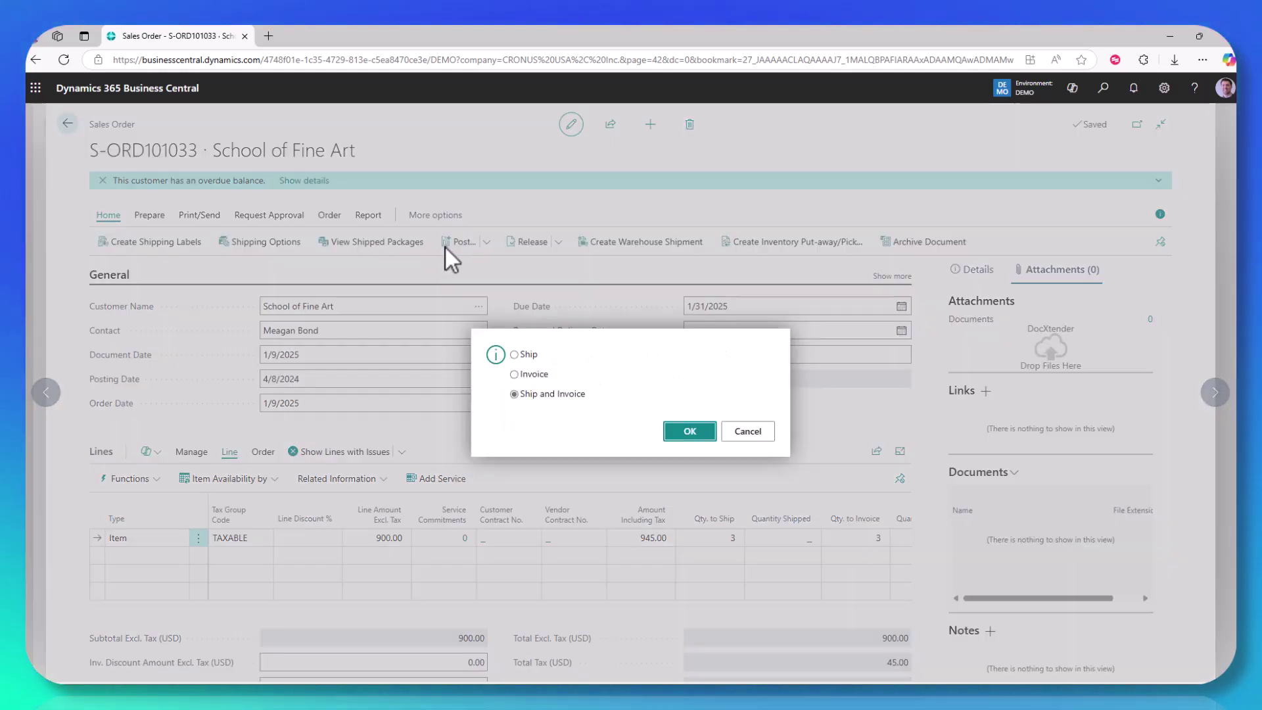
# - Post S-ORD101033 as Ship and Invoice, then go back to the Sales Orders list
pyautogui.click(690, 434)
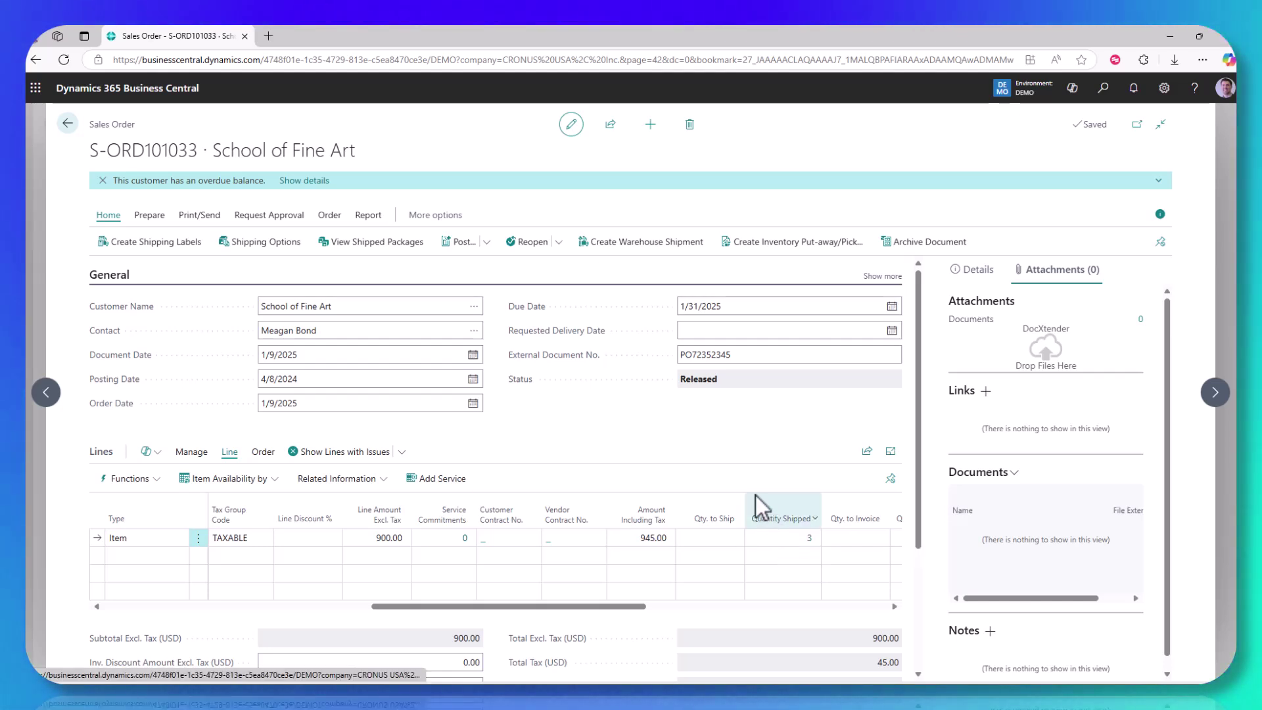
pyautogui.click(67, 125)
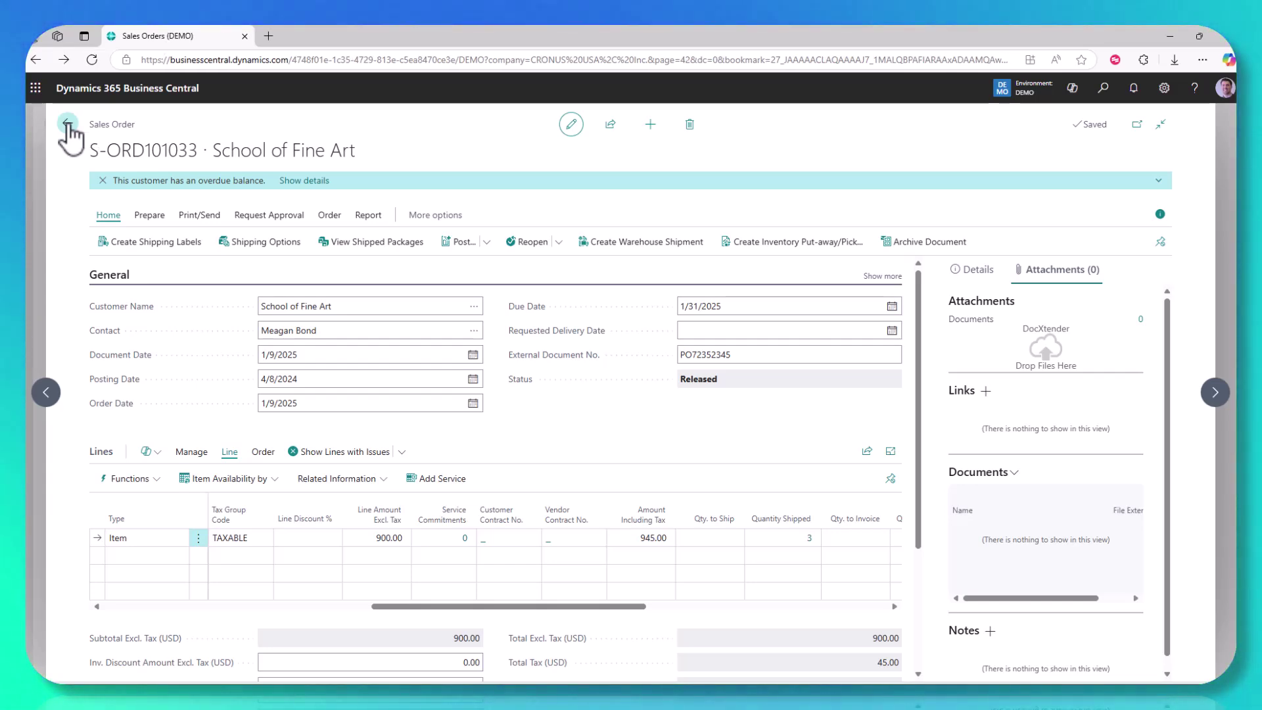
# - Go back from the Sales Orders list to the CRONUS USA, Inc. Role Center
pyautogui.click(67, 125)
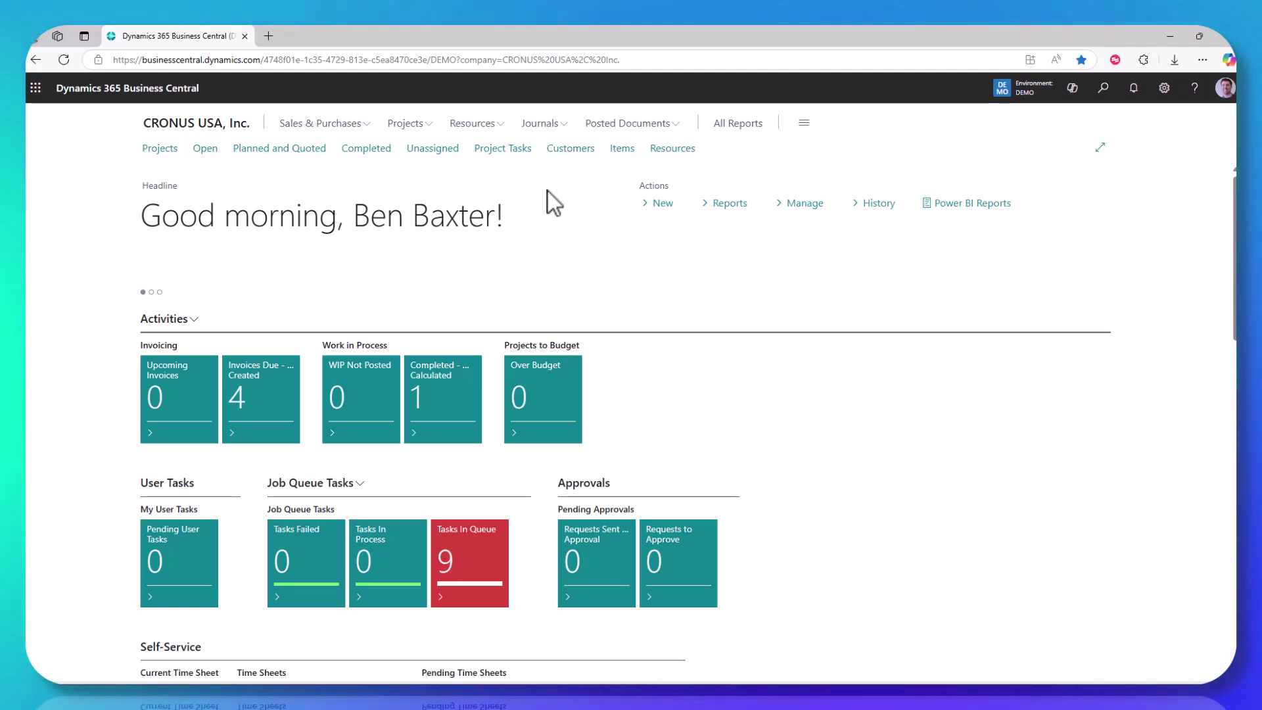